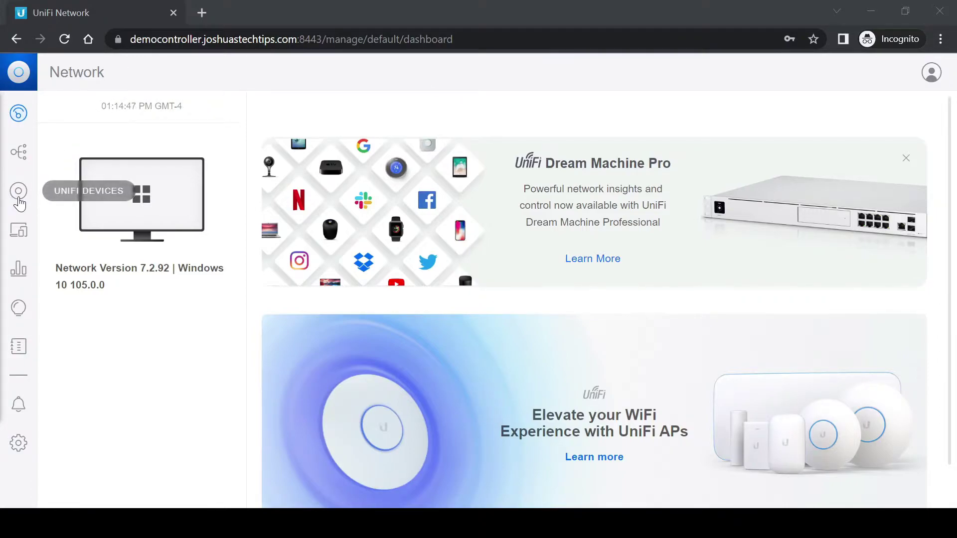
- Search Google for 'unifi chrome extension' in a new Chrome tab
{"action": "left_click", "coordinate": [18, 194]}
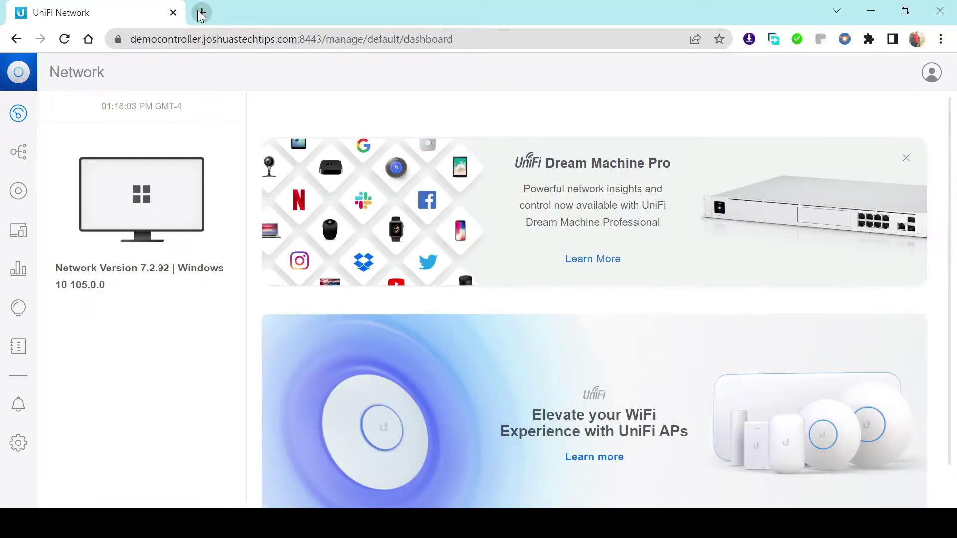
{"action": "left_click", "coordinate": [202, 12]}
{"action": "type", "text": "unifi "}
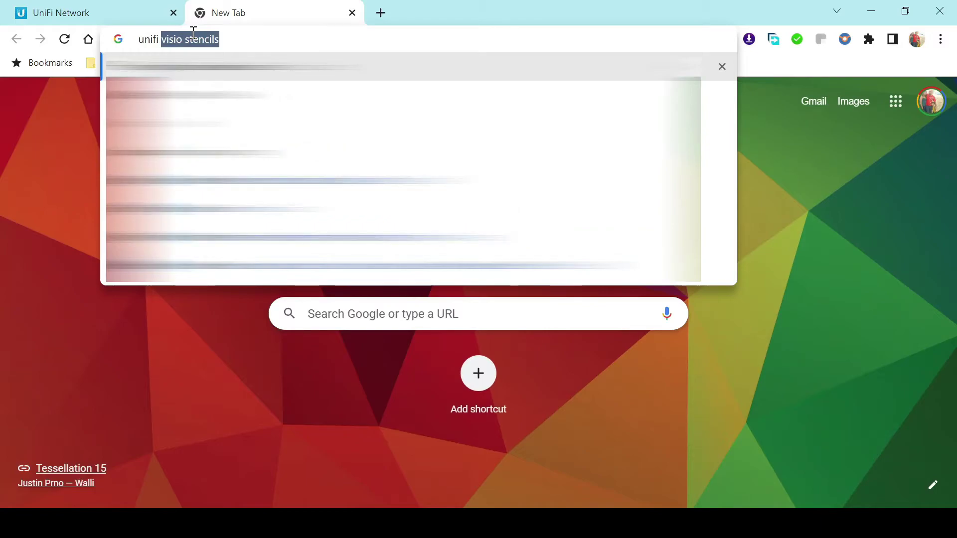
{"action": "type", "text": "chrome"}
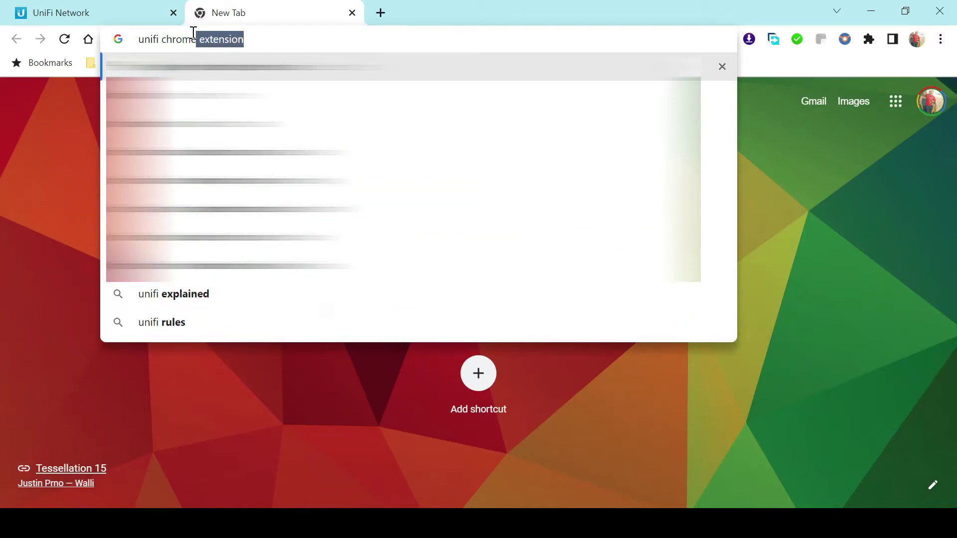
{"action": "key", "text": "Right"}
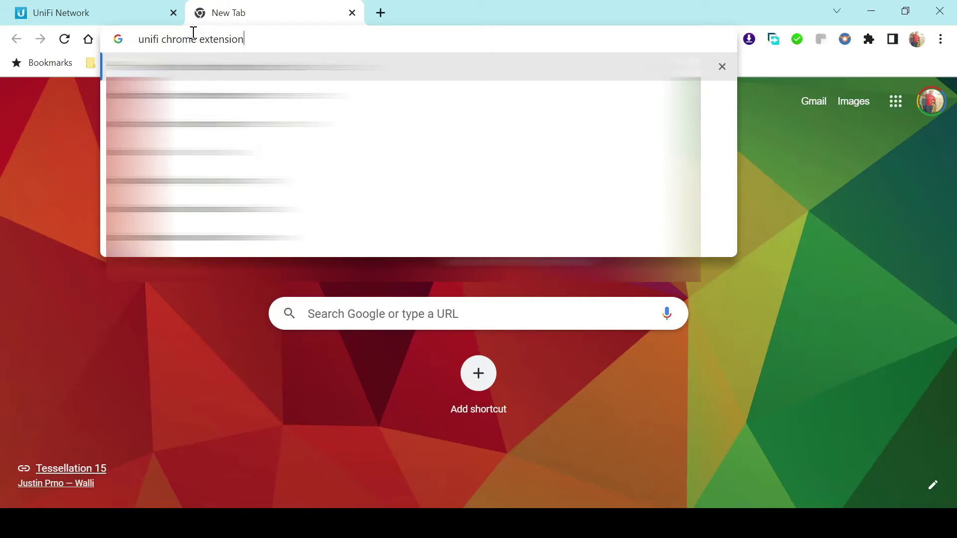
{"action": "key", "text": "Return"}
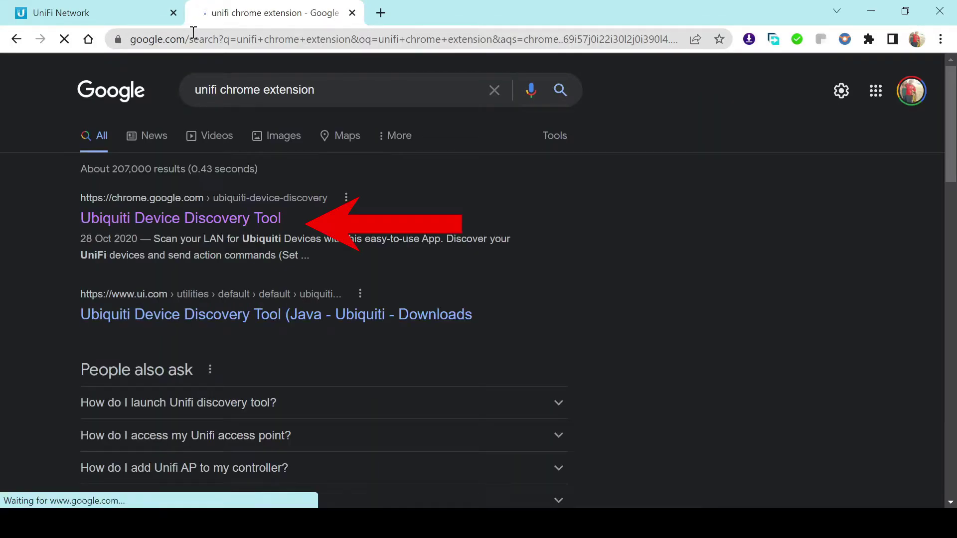
- Open the Ubiquiti Device Discovery Tool's Chrome Web Store page and launch the app
{"action": "left_click", "coordinate": [163, 219]}
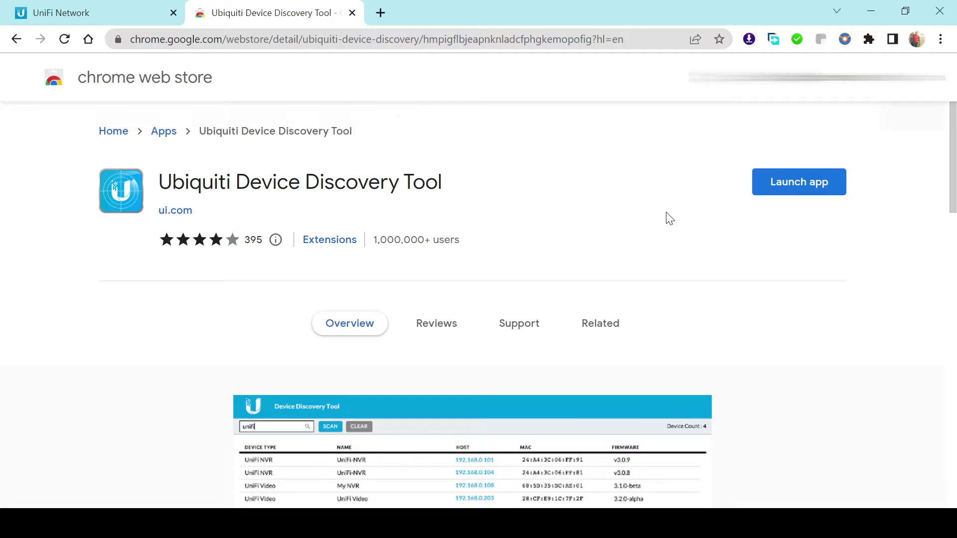
{"action": "left_click", "coordinate": [800, 194]}
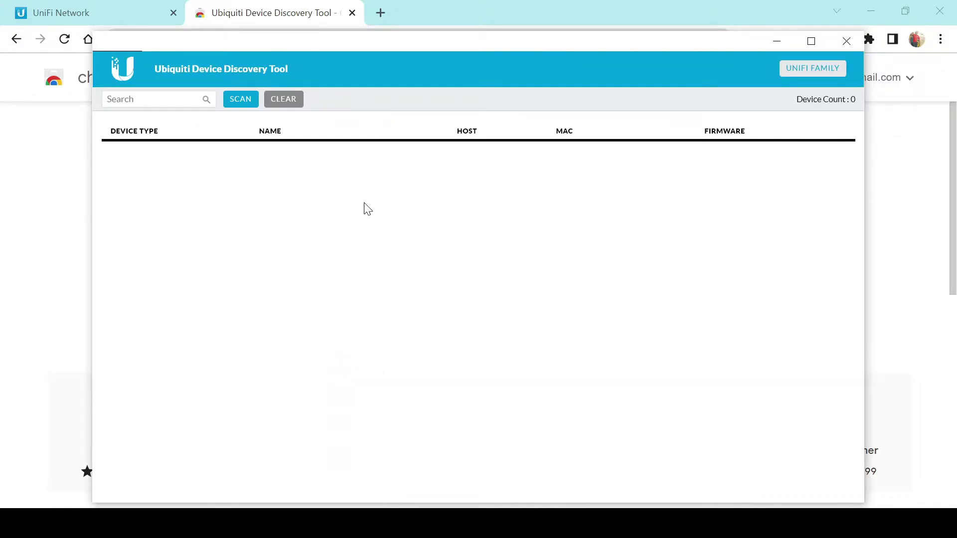
- Filter to UniFi family devices and open actions for the pending UniFi AP-AC-Pro
{"action": "left_click", "coordinate": [807, 70]}
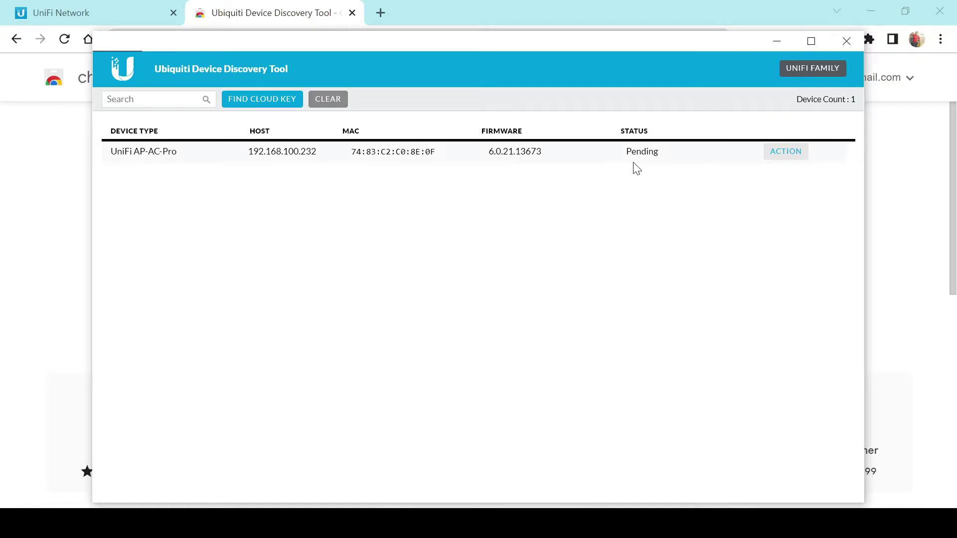
{"action": "left_click", "coordinate": [785, 152]}
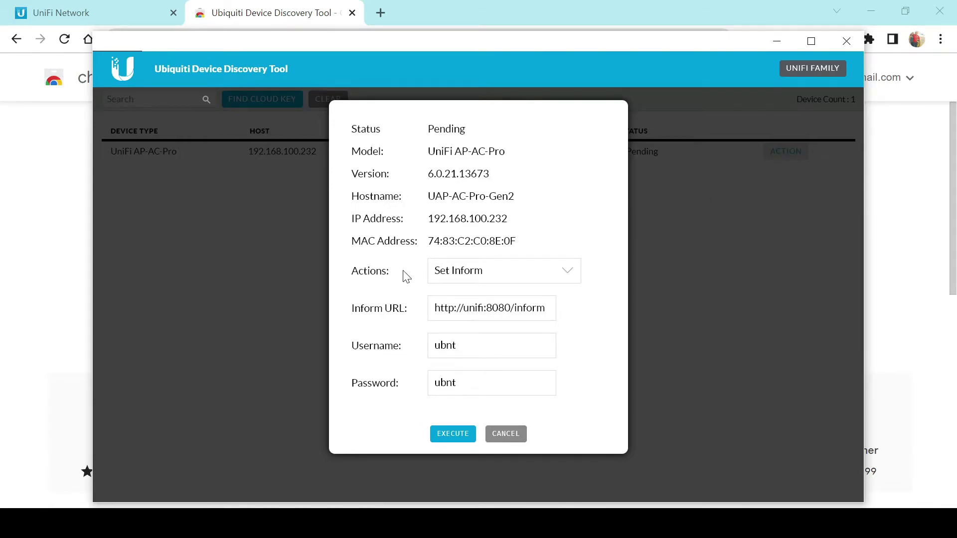
{"action": "left_click", "coordinate": [475, 283]}
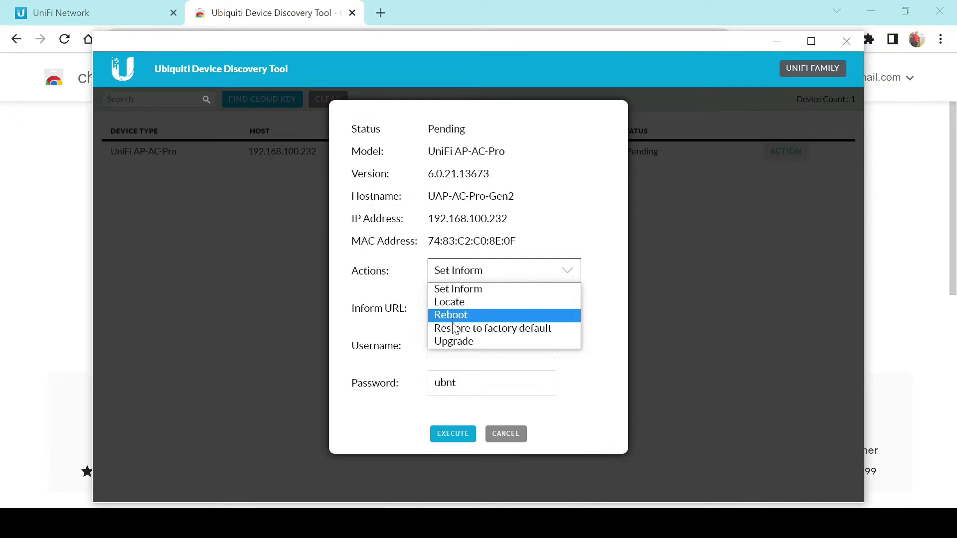
{"action": "left_click", "coordinate": [404, 296]}
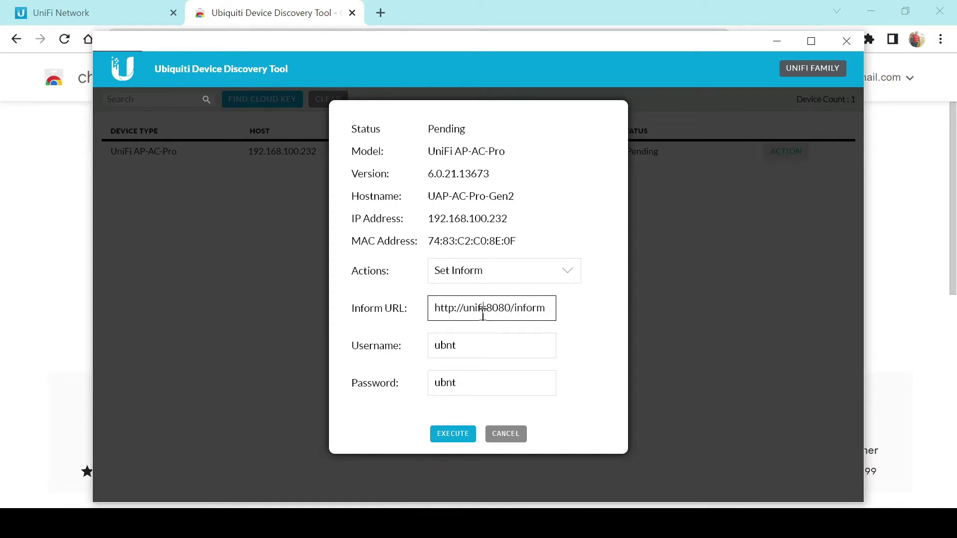
{"action": "key", "text": "BackSpace"}
{"action": "key", "text": "BackSpace"}
{"action": "key", "text": "BackSpace"}
{"action": "key", "text": "BackSpace"}
{"action": "key", "text": "BackSpace"}
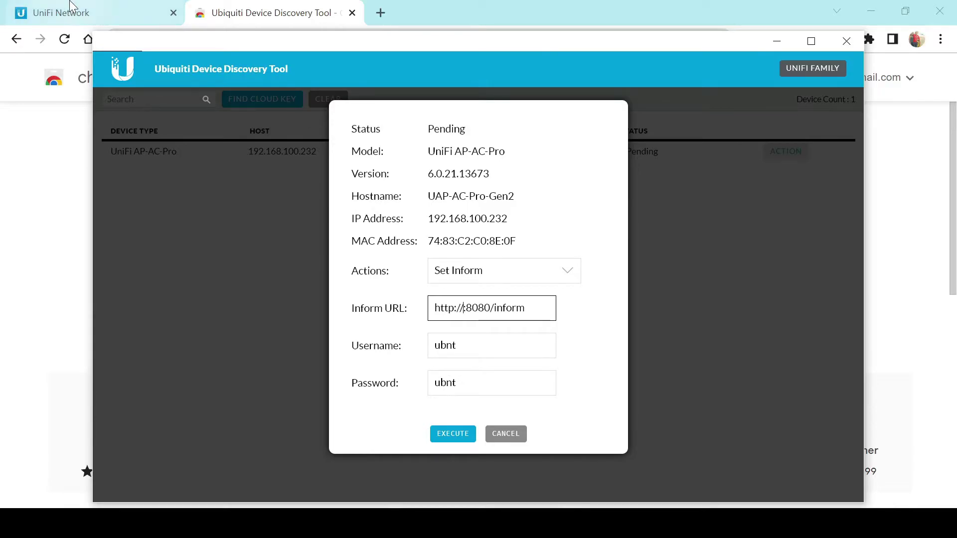
{"action": "left_click", "coordinate": [96, 19]}
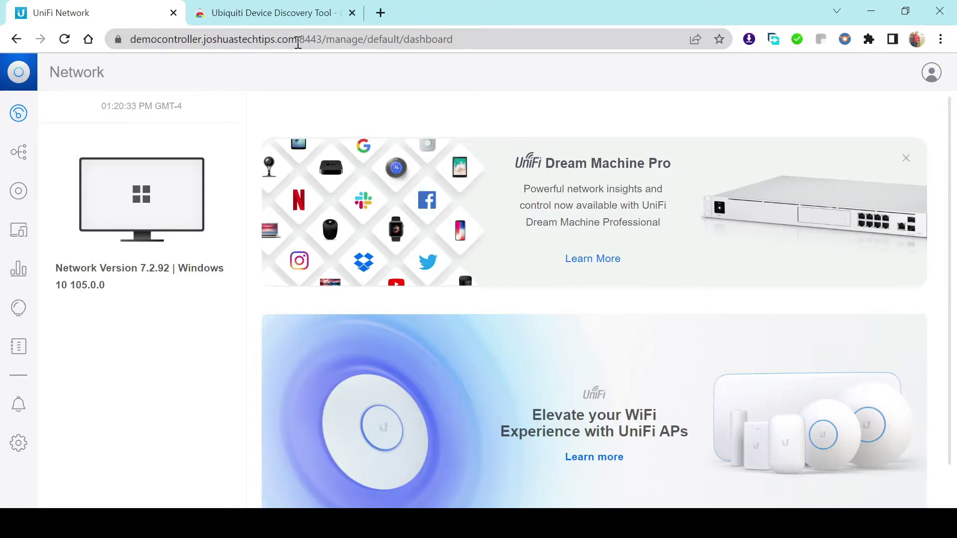
- Copy the controller's host name from the UniFi Network address bar
{"action": "left_click_drag", "start_coordinate": [297, 43], "coordinate": [334, 39]}
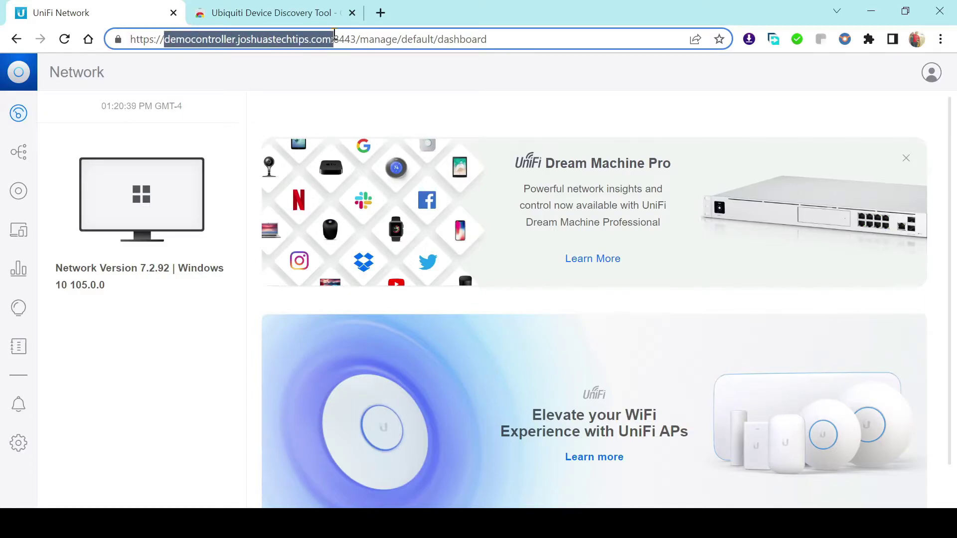
{"action": "right_click", "coordinate": [302, 39]}
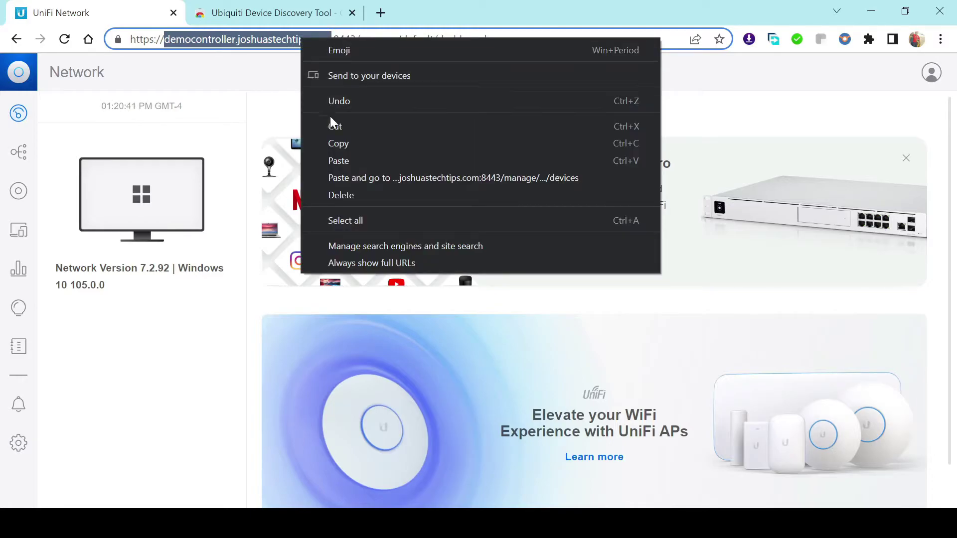
{"action": "left_click", "coordinate": [333, 143]}
{"action": "left_click", "coordinate": [250, 13]}
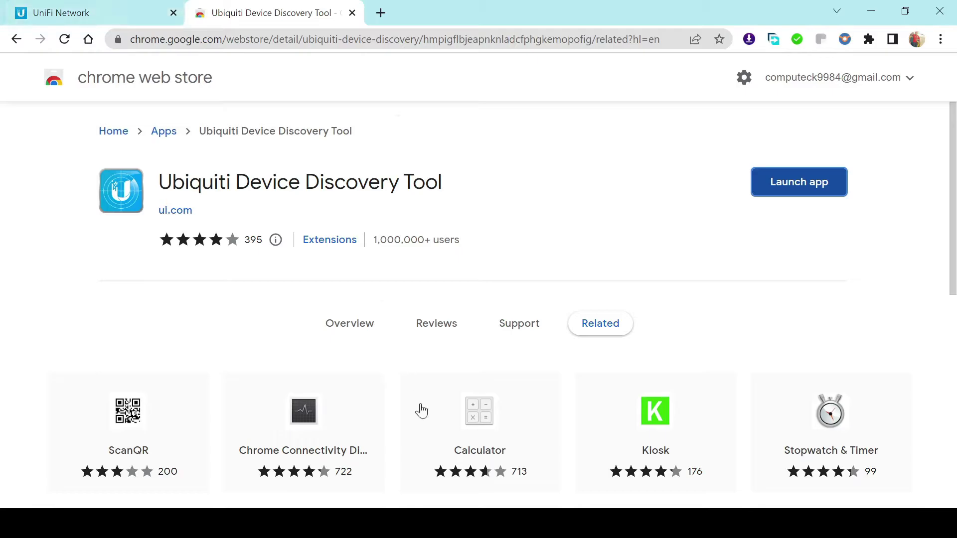
- Paste the controller's host into the 8080 Inform URL and execute Set Inform on the AP-AC-Pro
{"action": "key", "text": "alt+Tab"}
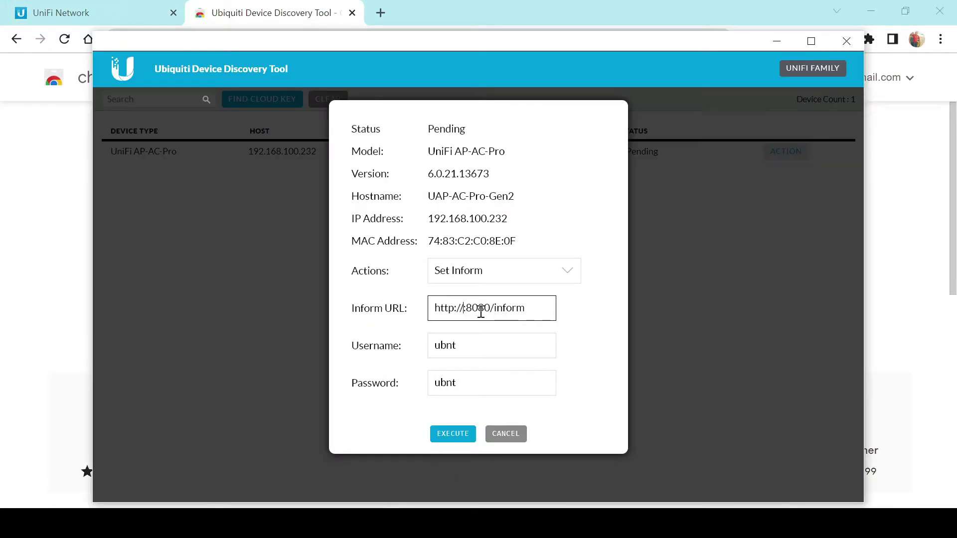
{"action": "key", "text": "ctrl+v"}
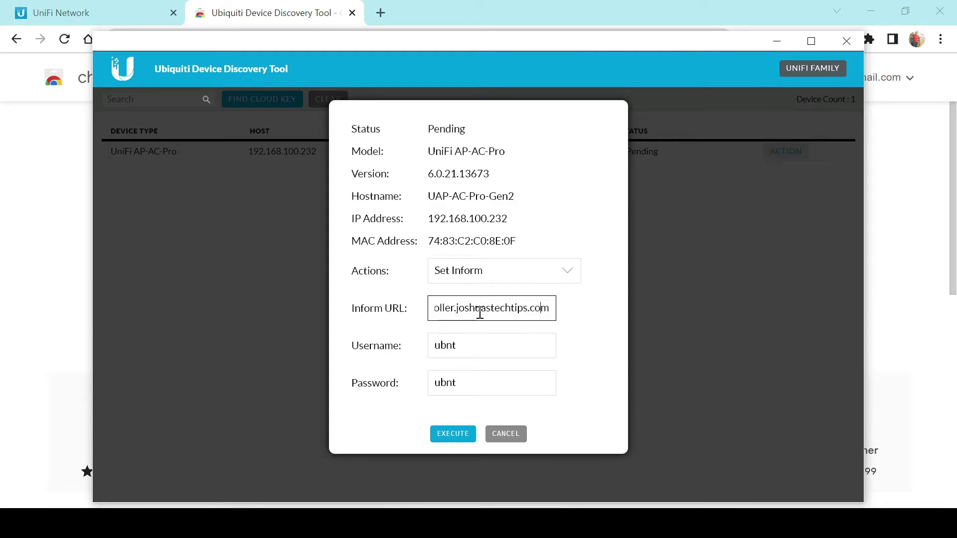
{"action": "key", "text": "Left"}
{"action": "key", "text": "Left"}
{"action": "key", "text": "Left"}
{"action": "key", "text": "Left"}
{"action": "key", "text": "Left"}
{"action": "key", "text": "Left"}
{"action": "key", "text": "Left"}
{"action": "key", "text": "Left"}
{"action": "key", "text": "Left"}
{"action": "key", "text": "Left"}
{"action": "key", "text": "Left"}
{"action": "key", "text": "Left"}
{"action": "key", "text": "Left"}
{"action": "key", "text": "Left"}
{"action": "key", "text": "Left"}
{"action": "key", "text": "Left"}
{"action": "key", "text": "Left"}
{"action": "key", "text": "Left"}
{"action": "key", "text": "Left"}
{"action": "key", "text": "Left"}
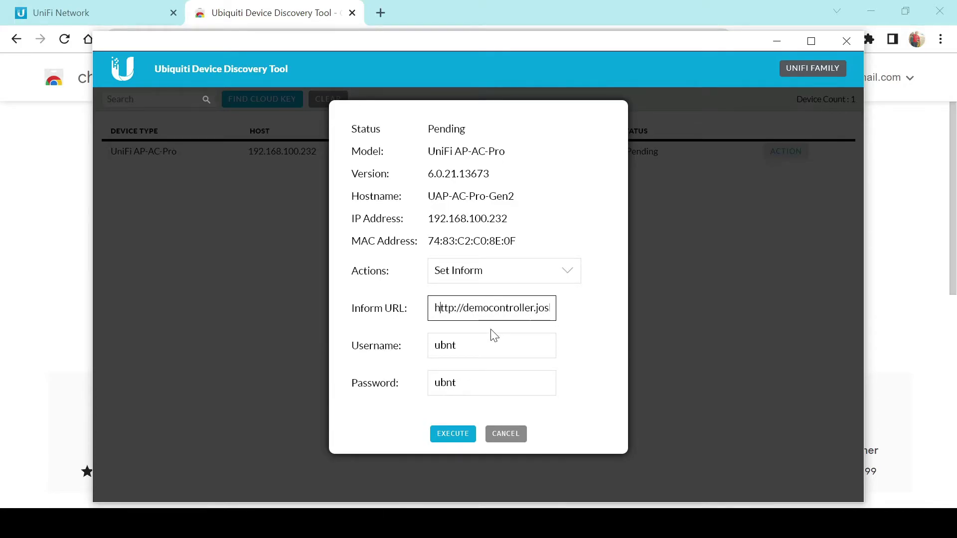
{"action": "key", "text": "Right"}
{"action": "key", "text": "Right"}
{"action": "key", "text": "Right"}
{"action": "key", "text": "Right"}
{"action": "key", "text": "Right"}
{"action": "key", "text": "Right"}
{"action": "key", "text": "Right"}
{"action": "key", "text": "Right"}
{"action": "key", "text": "Right"}
{"action": "key", "text": "Right"}
{"action": "key", "text": "Right"}
{"action": "key", "text": "Right"}
{"action": "key", "text": "Right"}
{"action": "key", "text": "Right"}
{"action": "key", "text": "Right"}
{"action": "key", "text": "Right"}
{"action": "key", "text": "Right"}
{"action": "key", "text": "Right"}
{"action": "key", "text": "Right"}
{"action": "key", "text": "Right"}
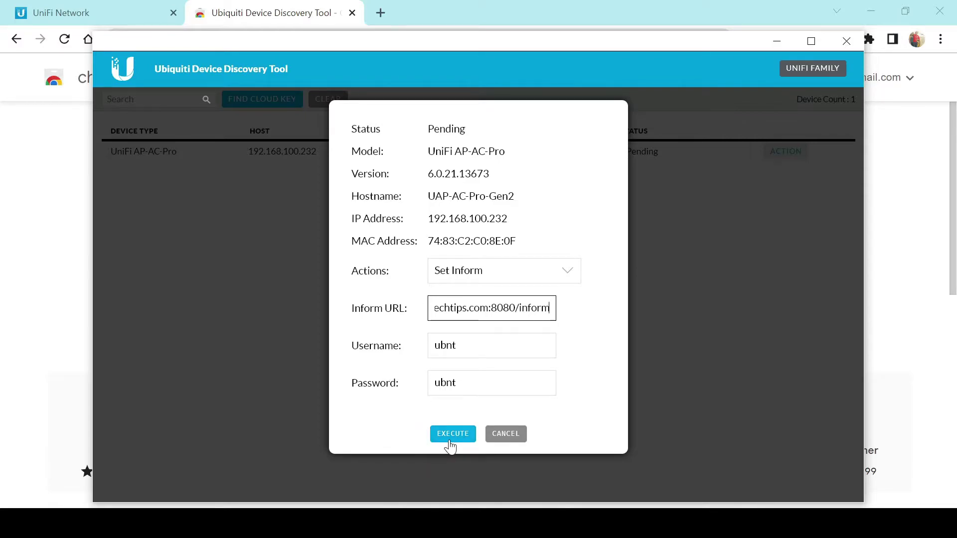
{"action": "left_click", "coordinate": [449, 445]}
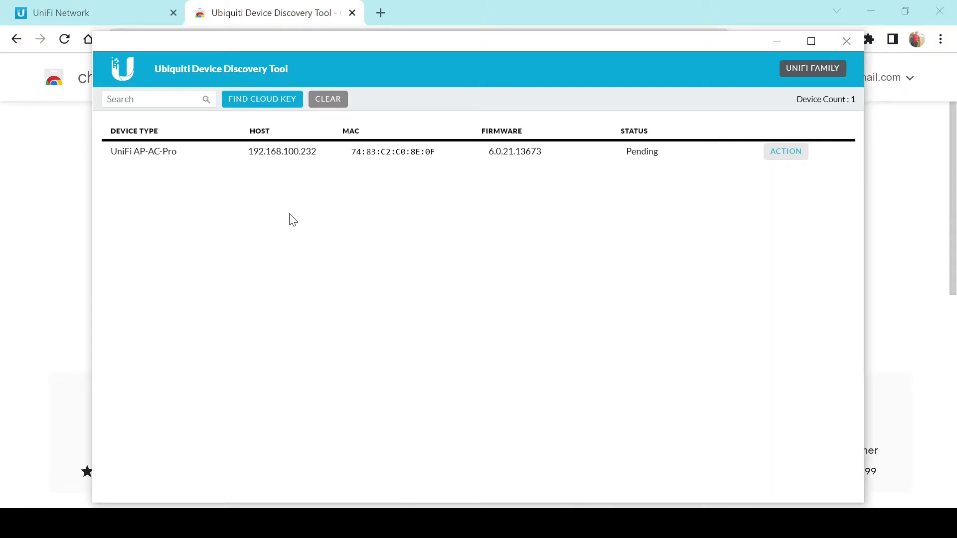
- Show the UniFi Devices list in the controller, where the UAP-AC-Pro awaits adoption
{"action": "left_click", "coordinate": [139, 17]}
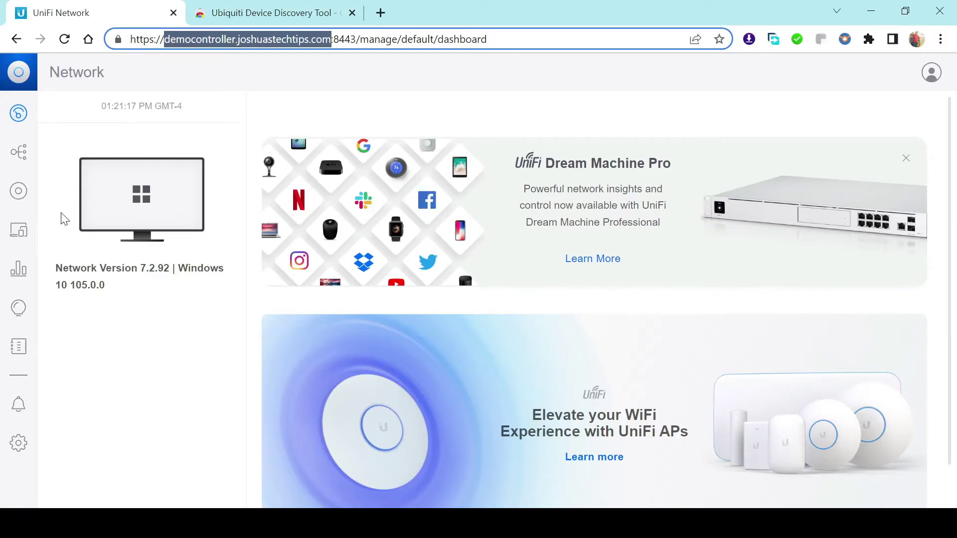
{"action": "left_click", "coordinate": [21, 193]}
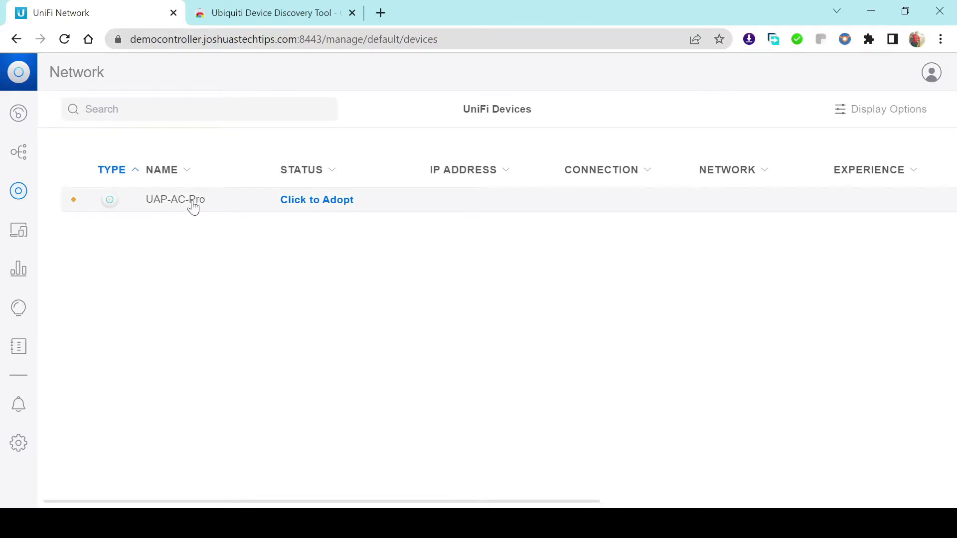
- Adopt the UAP-AC-Pro from its side panel, then close the panel
{"action": "left_click", "coordinate": [304, 201]}
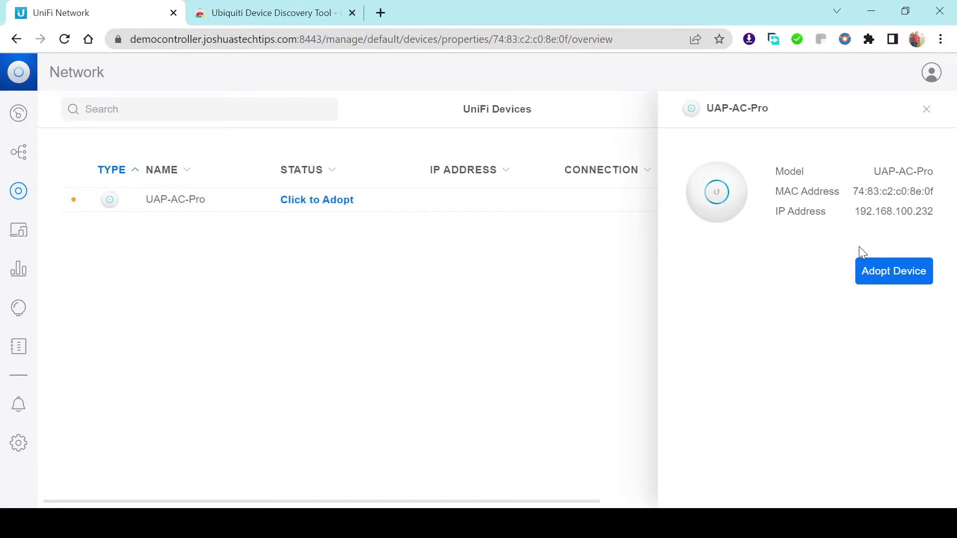
{"action": "left_click", "coordinate": [875, 272]}
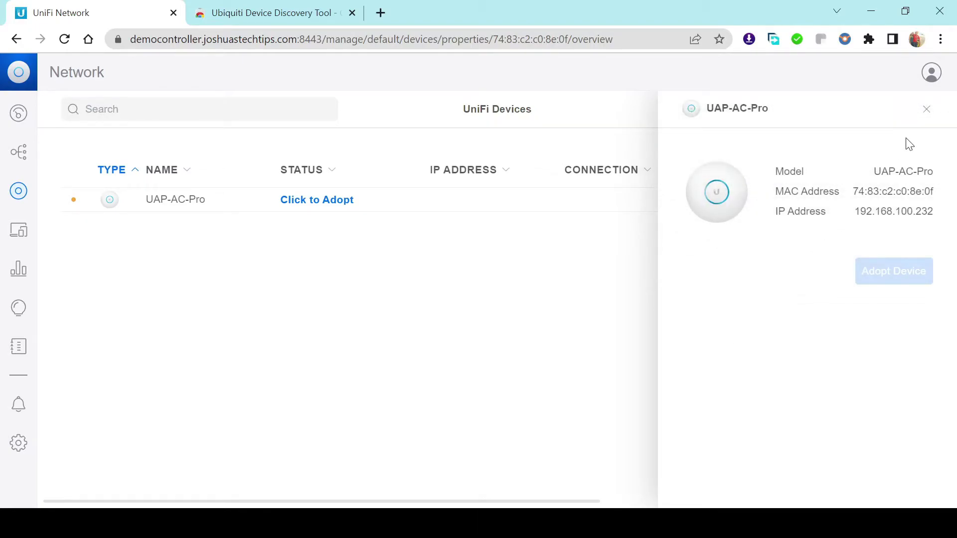
{"action": "left_click", "coordinate": [925, 110]}
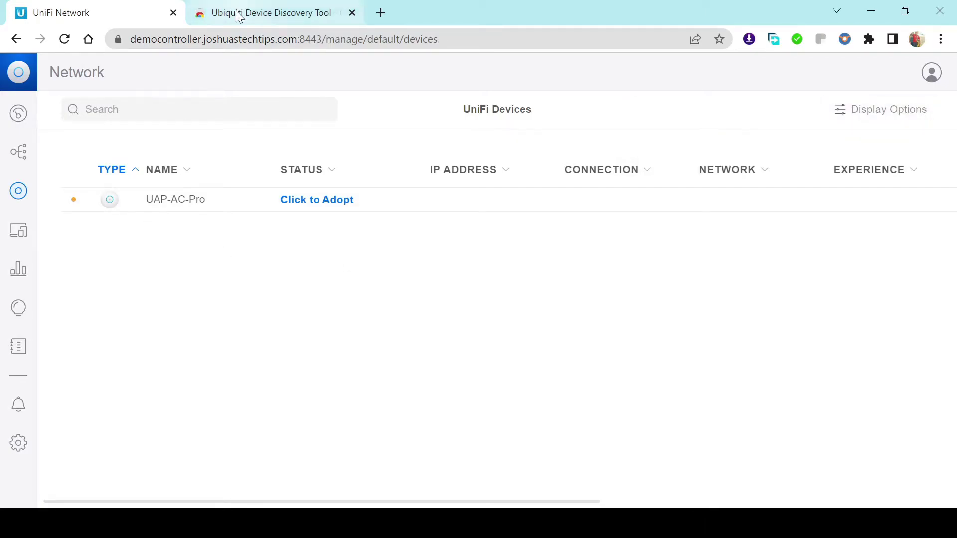
- Reload the devices page until the UAP-AC-Pro shows Online at 192.168.100.232
{"action": "left_click", "coordinate": [65, 39]}
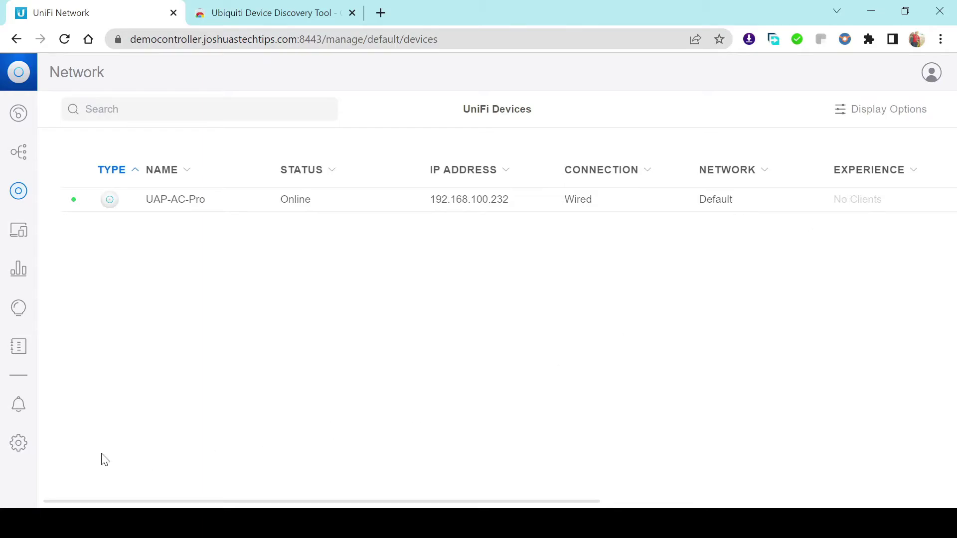
- In Settings, create a new WiFi network with a demo network name and a password
{"action": "left_click", "coordinate": [22, 453]}
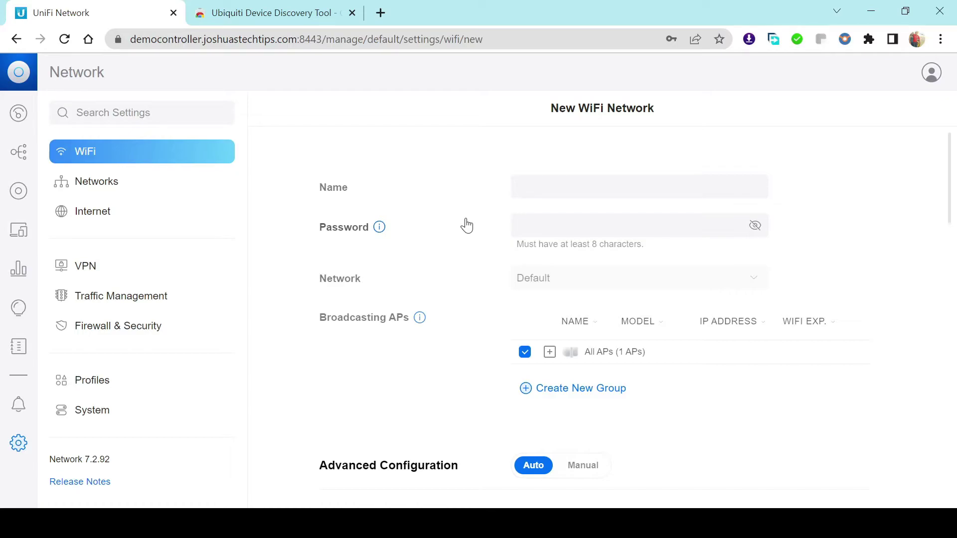
{"action": "left_click", "coordinate": [527, 188]}
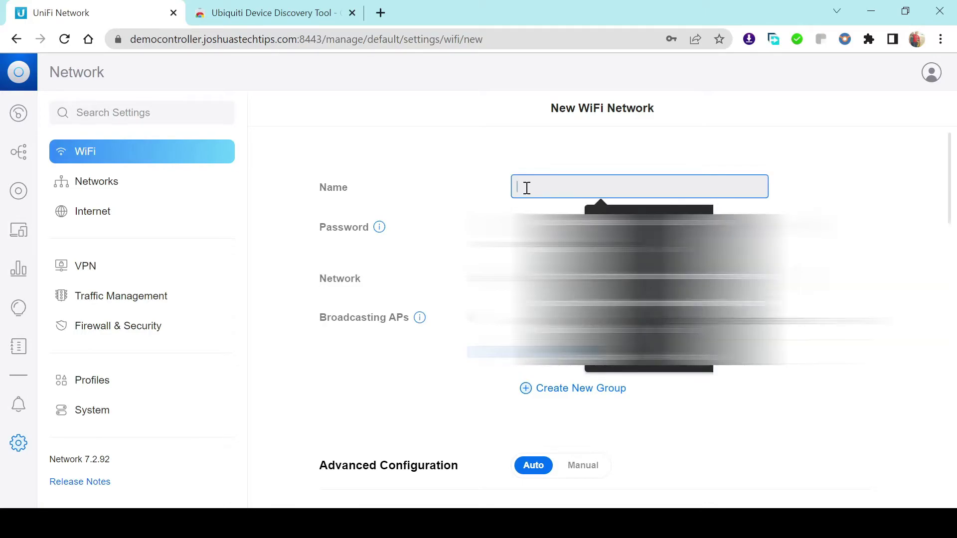
{"action": "type", "text": "Joshua"}
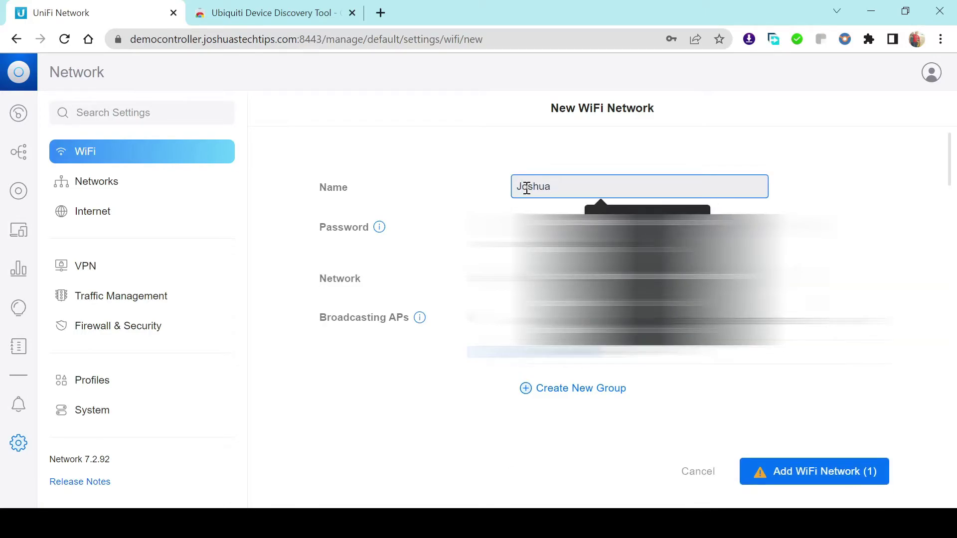
{"action": "type", "text": "'s demo"}
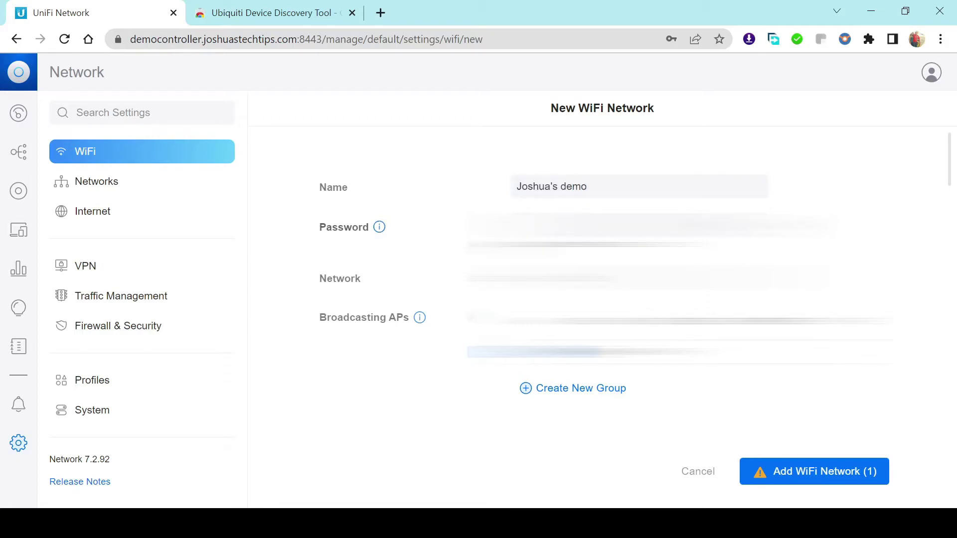
{"action": "left_click", "coordinate": [545, 230]}
{"action": "type", "text": "••"}
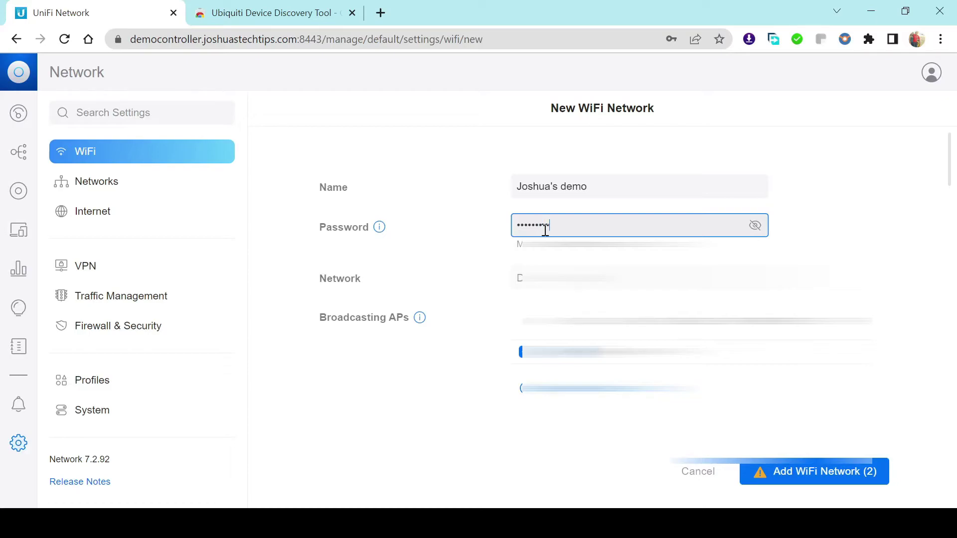
{"action": "type", "text": "•••"}
{"action": "left_click", "coordinate": [450, 269]}
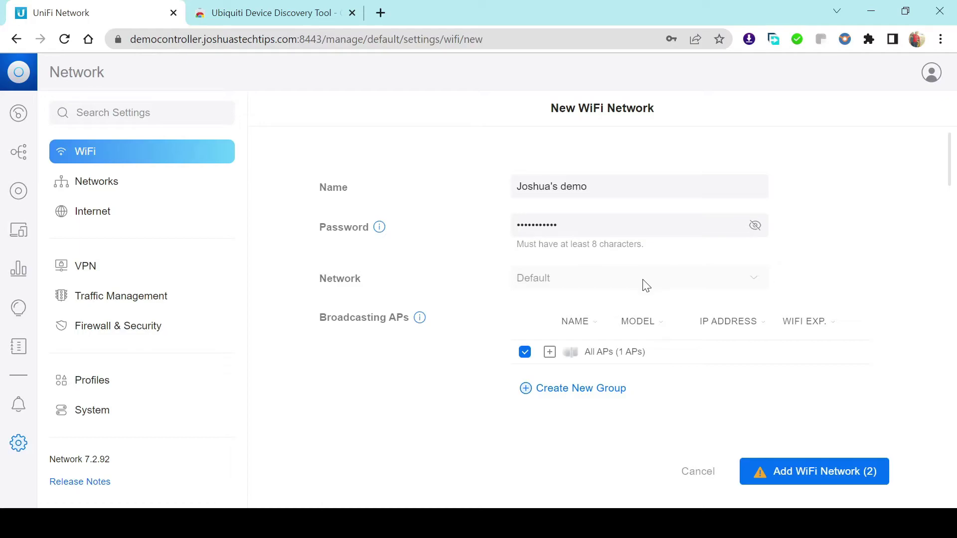
{"action": "mouse_move", "coordinate": [420, 319]}
- Save the demo WiFi network, then view the Default network (192.168.1.0/24) in Networks settings
{"action": "left_click", "coordinate": [840, 476]}
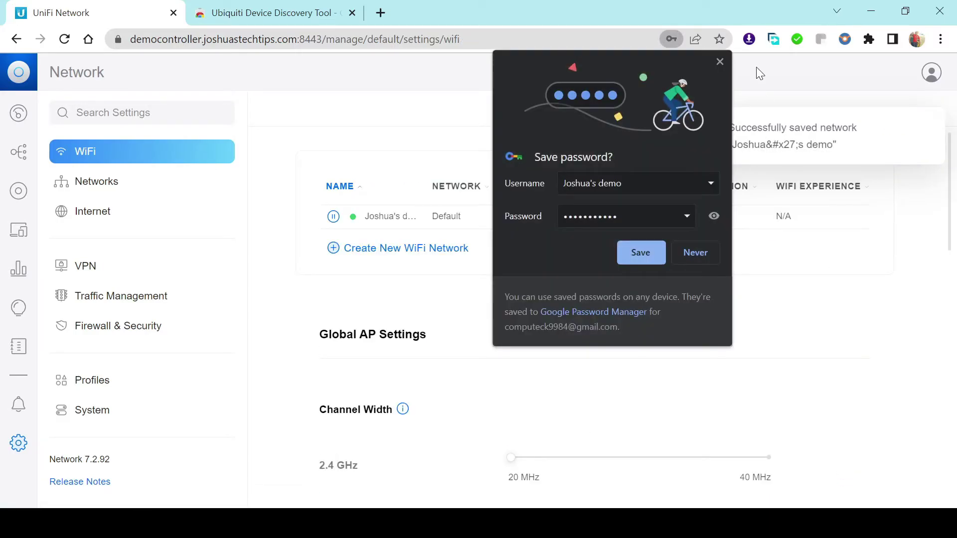
{"action": "left_click", "coordinate": [725, 60]}
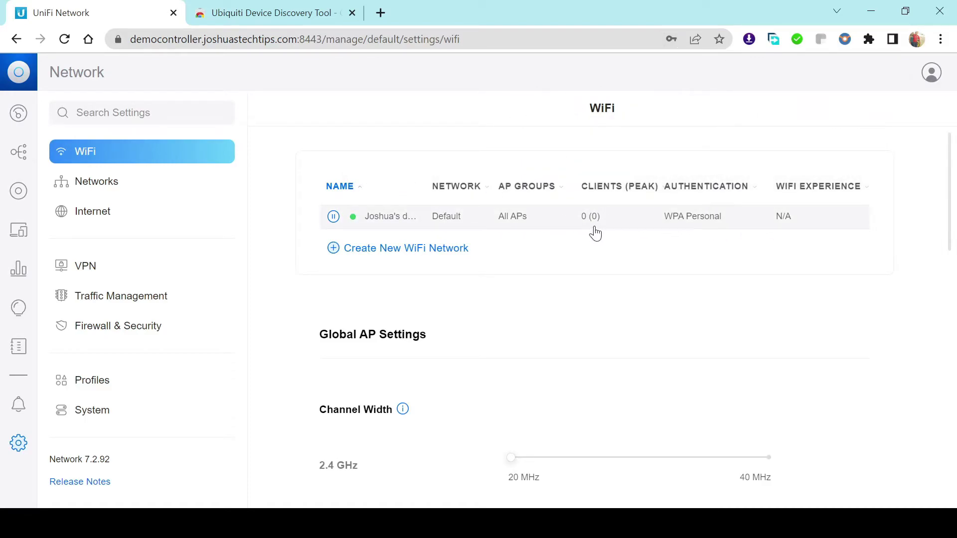
{"action": "scroll", "coordinate": [546, 319], "scroll_direction": "down", "scroll_amount": 3}
{"action": "scroll", "coordinate": [341, 314], "scroll_direction": "down", "scroll_amount": 10}
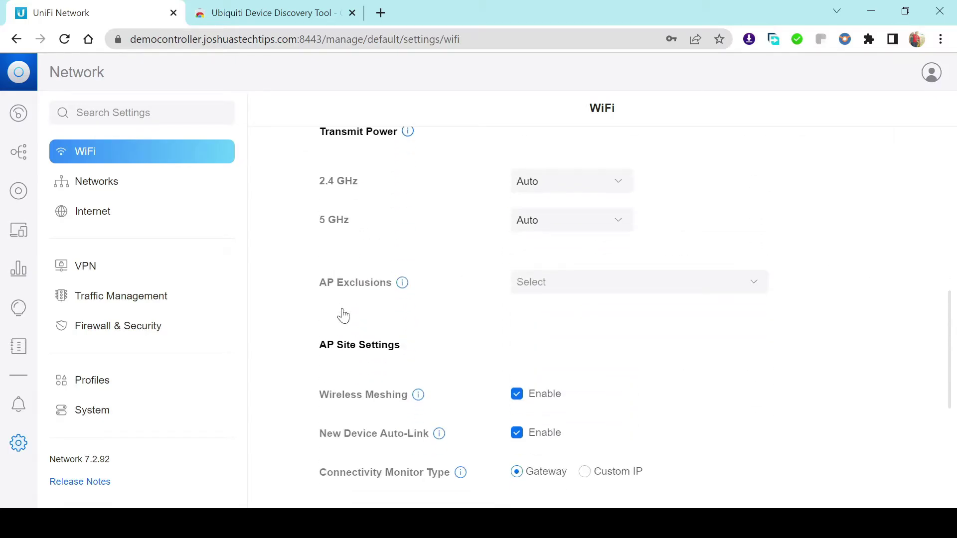
{"action": "scroll", "coordinate": [343, 309], "scroll_direction": "up", "scroll_amount": 13}
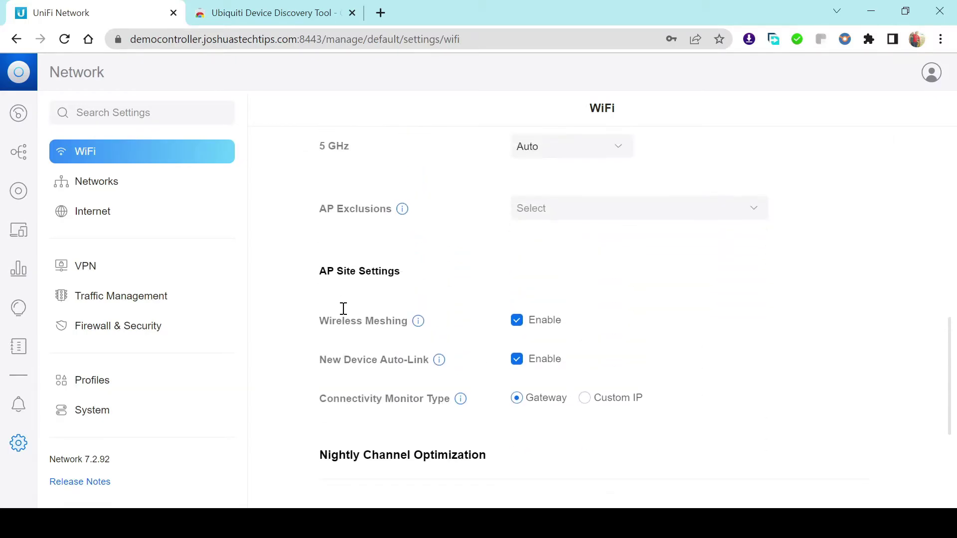
{"action": "left_click", "coordinate": [105, 196]}
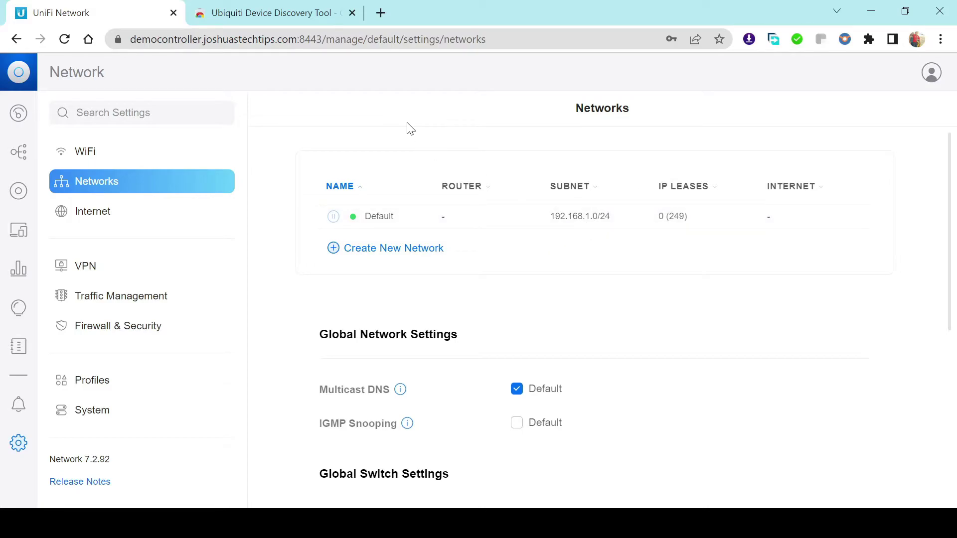
- Return to the UniFi Devices list, where the UAP-AC-Pro now shows Online
{"action": "left_click", "coordinate": [19, 191]}
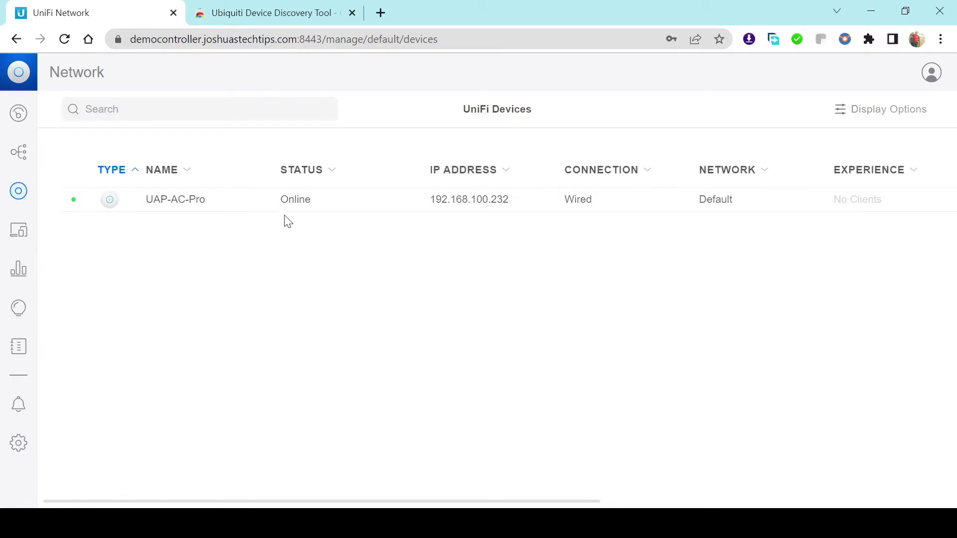
{"action": "left_click", "coordinate": [175, 191]}
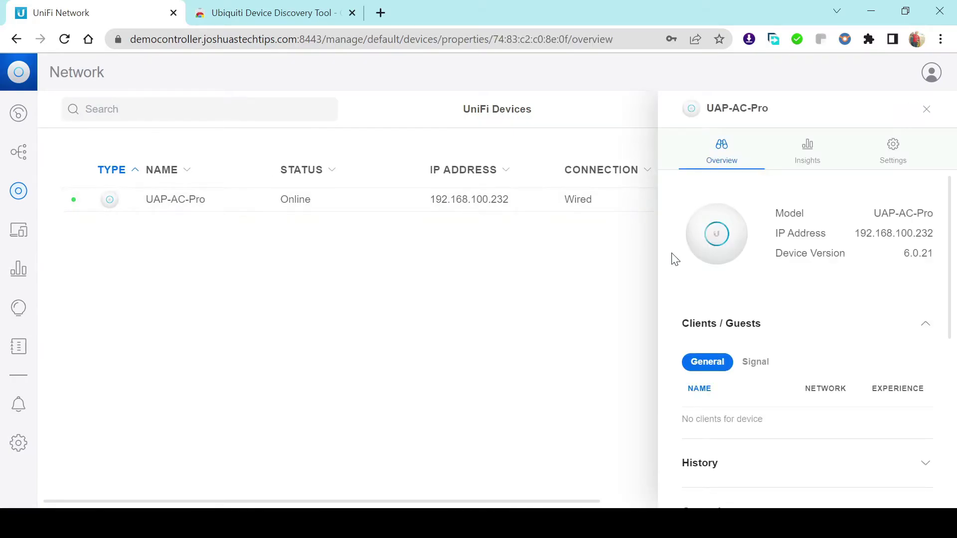
{"action": "scroll", "coordinate": [743, 284], "scroll_direction": "down", "scroll_amount": 6}
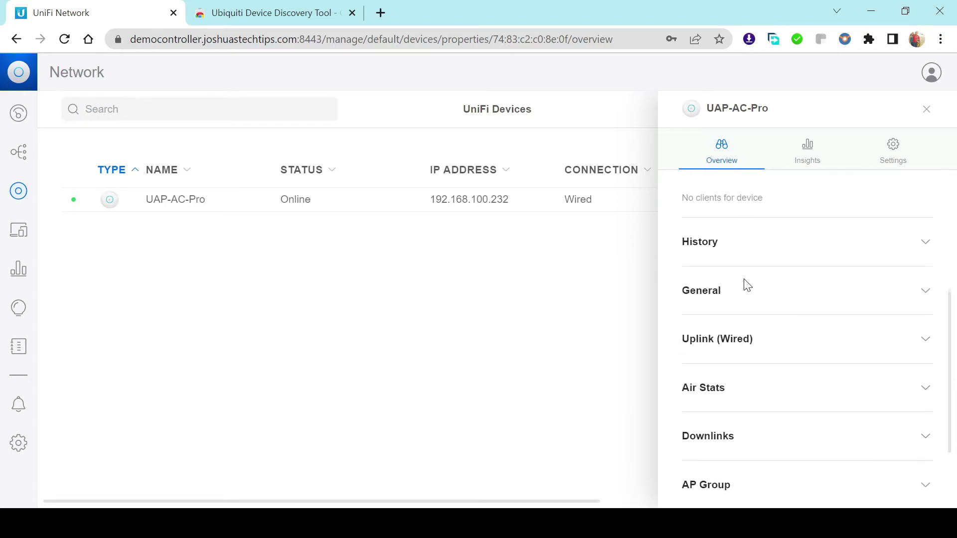
{"action": "left_click", "coordinate": [789, 229]}
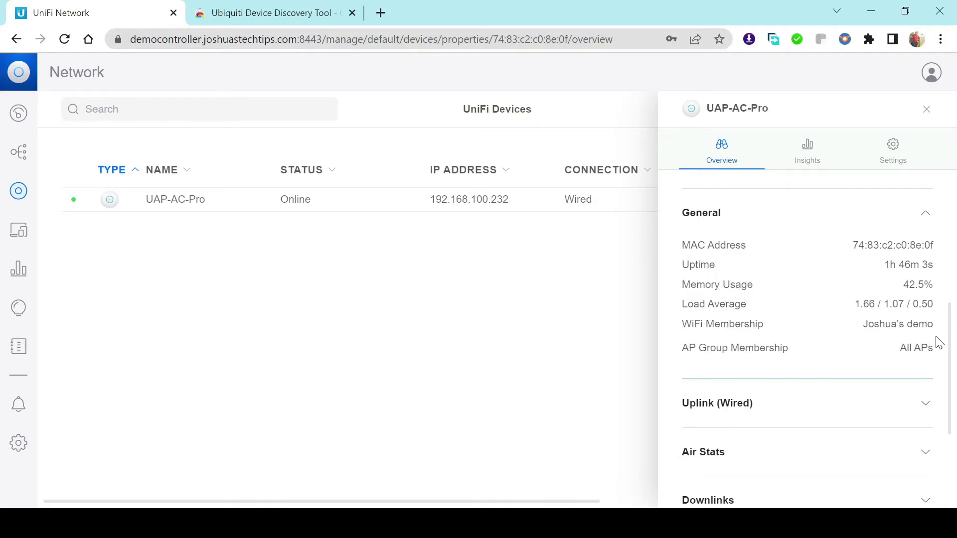
{"action": "left_click", "coordinate": [926, 109]}
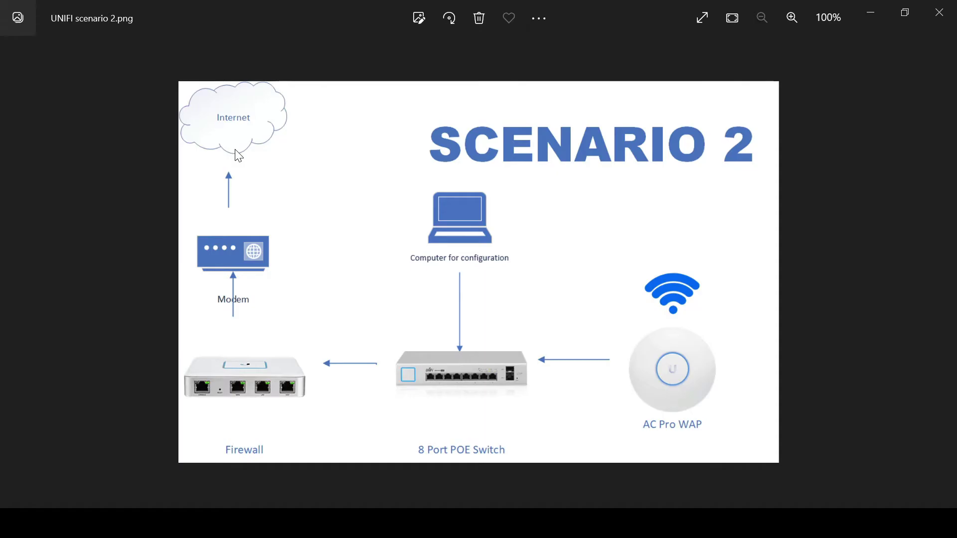
- Close the Scenario 2 diagram and switch to the Discovery Tool's store page tab
{"action": "left_click", "coordinate": [938, 15]}
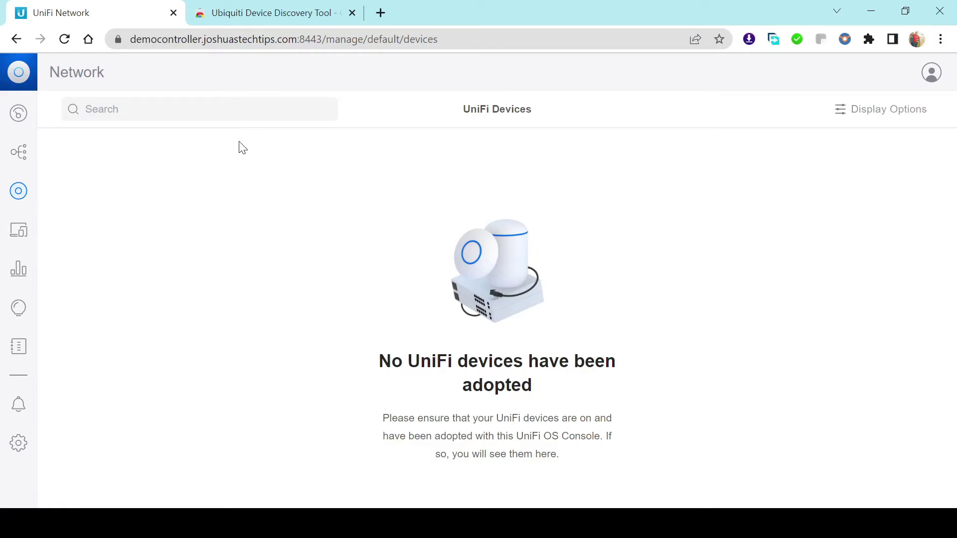
{"action": "key", "text": "ctrl+Tab"}
- Launch the Ubiquiti Device Discovery Tool, list UniFi devices, and select the Security Gateway
{"action": "left_click", "coordinate": [779, 192]}
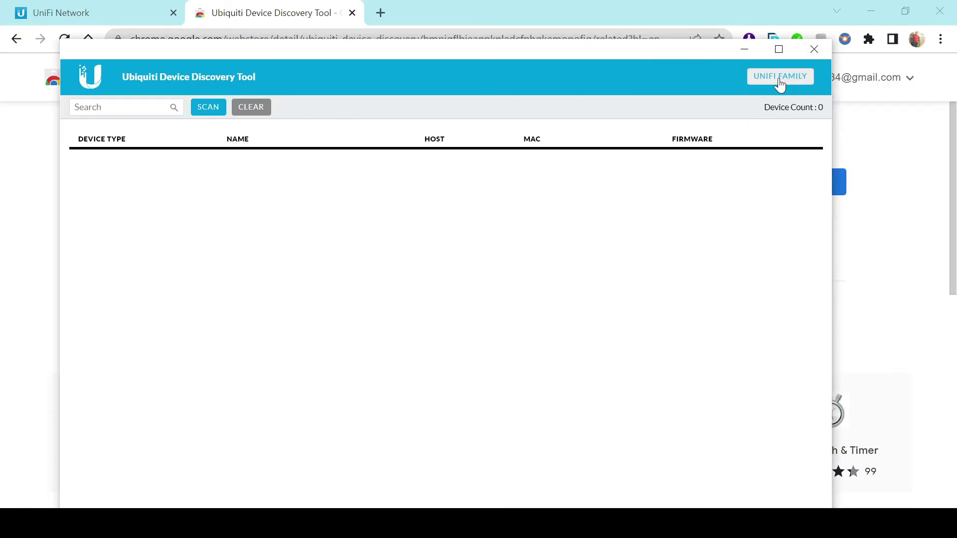
{"action": "left_click", "coordinate": [779, 80]}
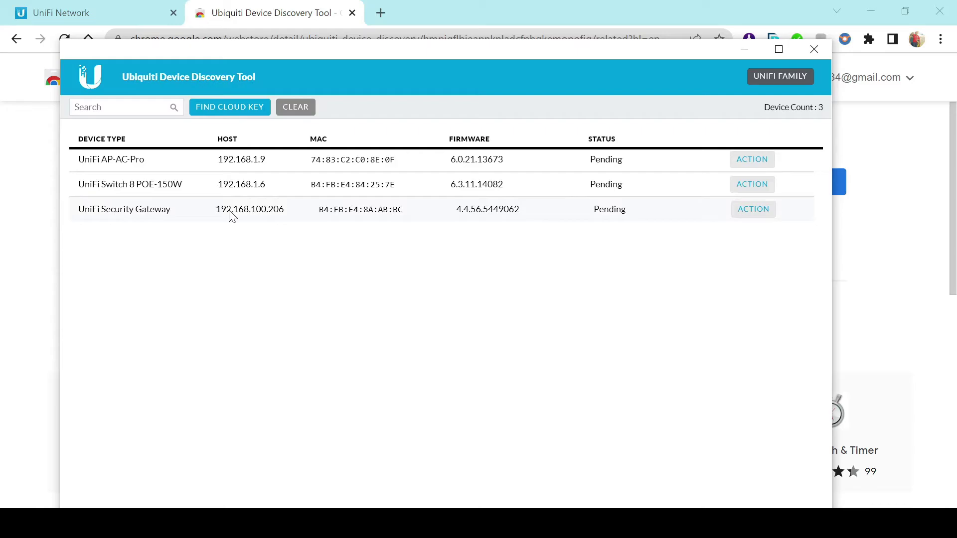
{"action": "left_click", "coordinate": [772, 214]}
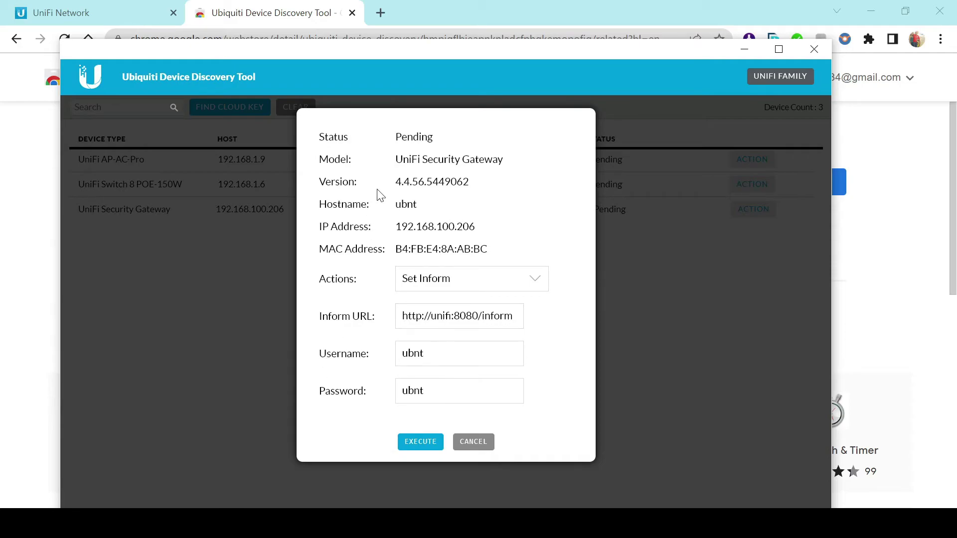
- Set the gateway's inform URL to the controller hostname on port 8080 and execute Set Inform
{"action": "left_click", "coordinate": [450, 315]}
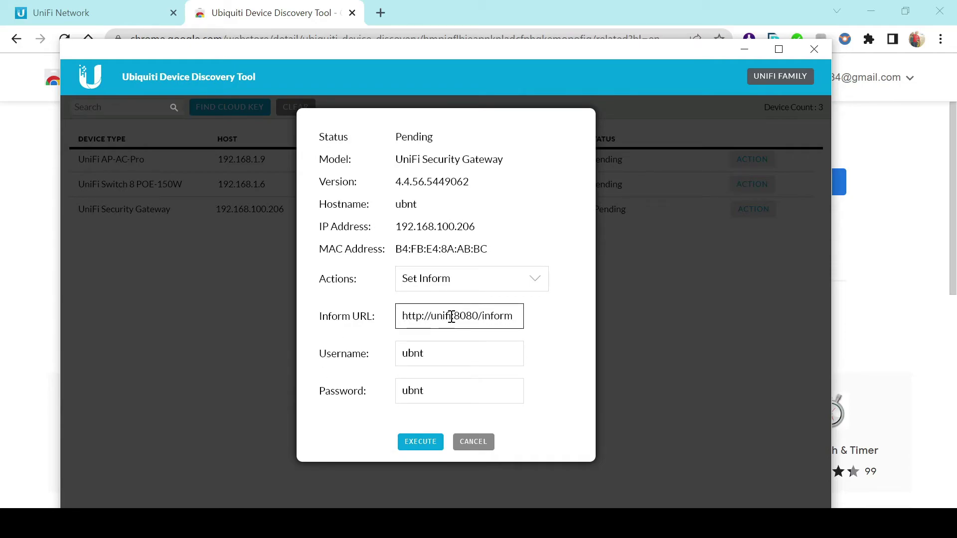
{"action": "key", "text": "BackSpace"}
{"action": "key", "text": "BackSpace"}
{"action": "key", "text": "BackSpace"}
{"action": "key", "text": "BackSpace"}
{"action": "key", "text": "BackSpace"}
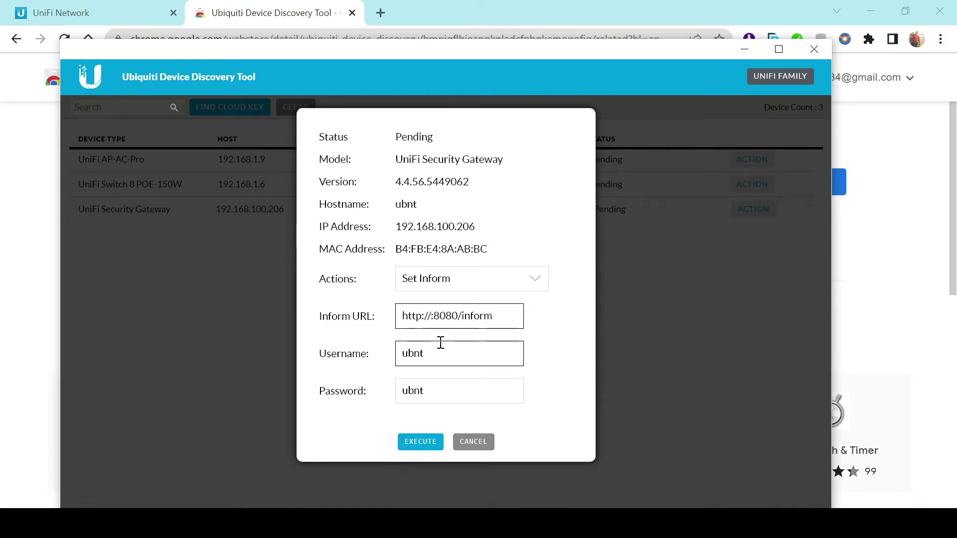
{"action": "key", "text": "ctrl+v"}
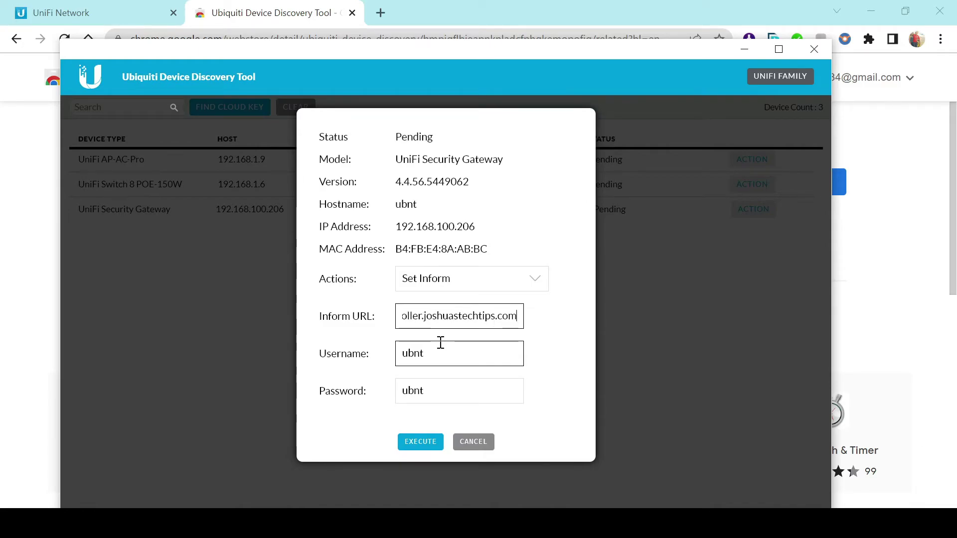
{"action": "left_click_drag", "start_coordinate": [413, 315], "coordinate": [400, 321]}
{"action": "left_click", "coordinate": [424, 318]}
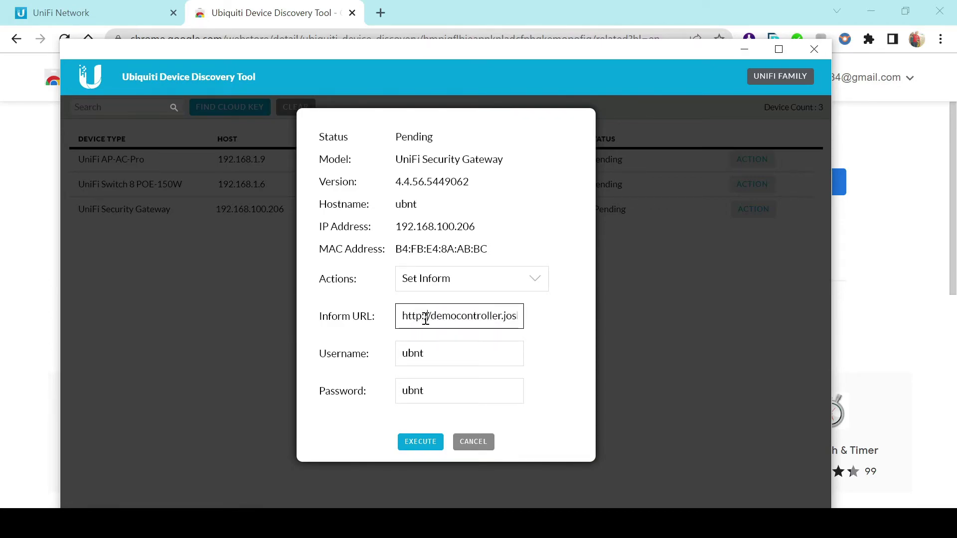
{"action": "key", "text": "Right"}
{"action": "key", "text": "Right"}
{"action": "key", "text": "Right"}
{"action": "key", "text": "Right"}
{"action": "key", "text": "Right"}
{"action": "key", "text": "Right"}
{"action": "key", "text": "Right"}
{"action": "key", "text": "Right"}
{"action": "key", "text": "Right"}
{"action": "key", "text": "Right"}
{"action": "key", "text": "Right"}
{"action": "key", "text": "Right"}
{"action": "key", "text": "Right"}
{"action": "key", "text": "Right"}
{"action": "key", "text": "Right"}
{"action": "key", "text": "Right"}
{"action": "key", "text": "Right"}
{"action": "key", "text": "Right"}
{"action": "key", "text": "Right"}
{"action": "key", "text": "Right"}
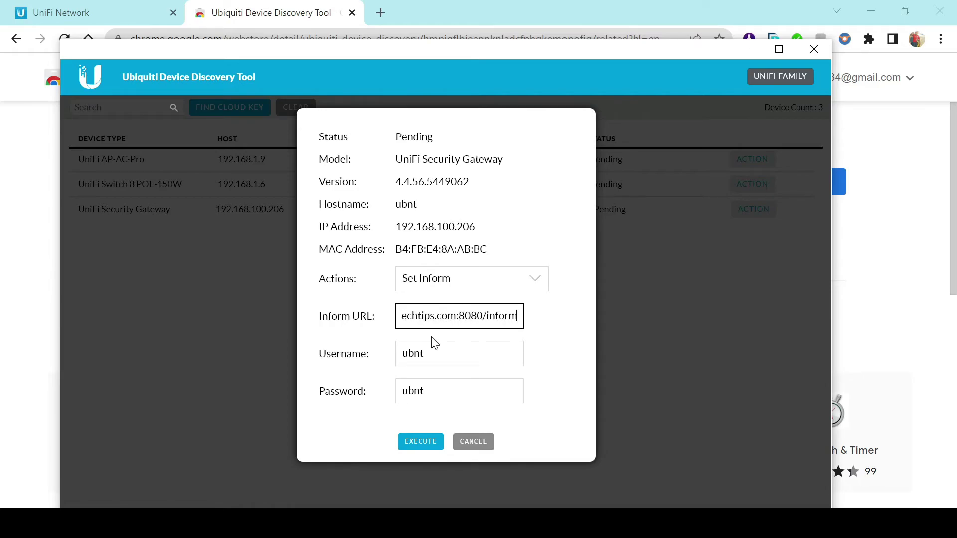
{"action": "left_click", "coordinate": [557, 329]}
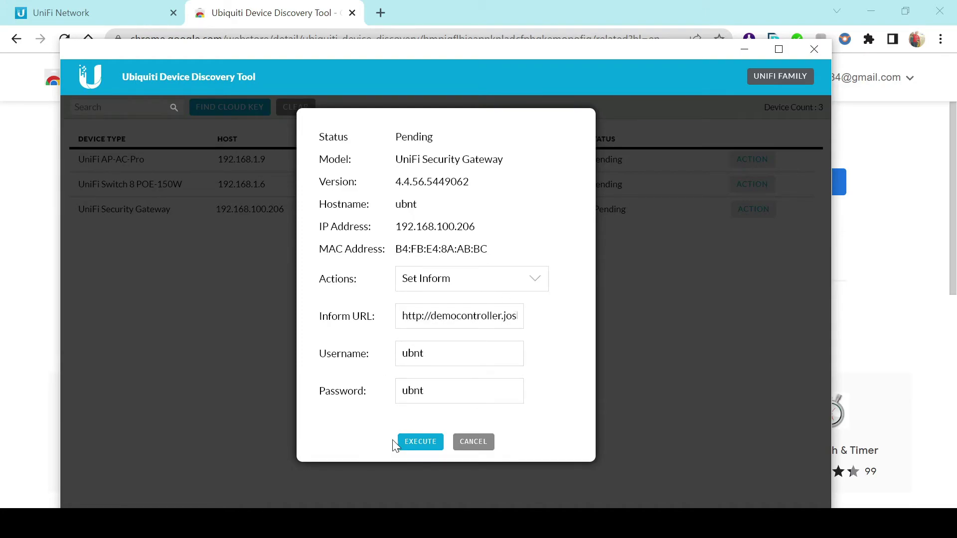
{"action": "left_click", "coordinate": [410, 443]}
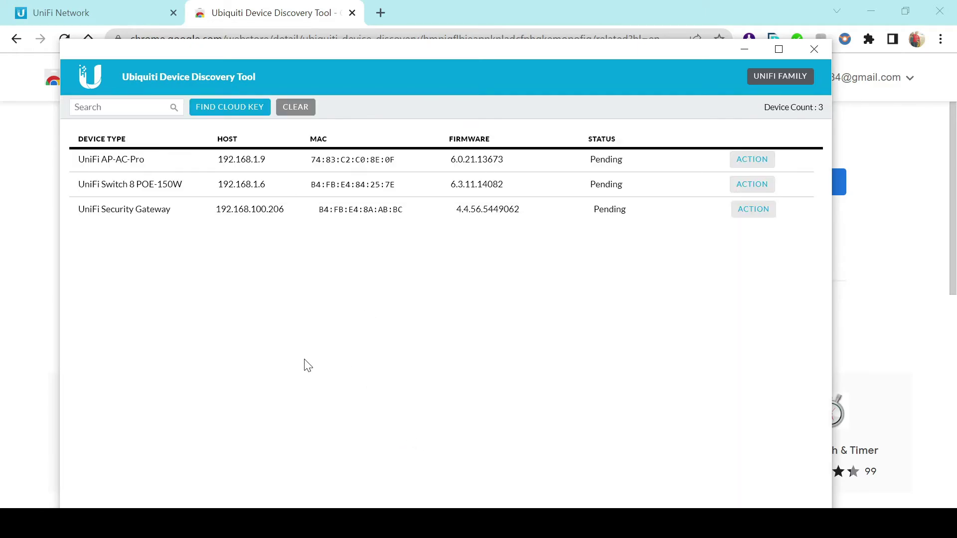
- Adopt the USG-3P at 192.168.100.206 in UniFi Network and close its details panel
{"action": "left_click", "coordinate": [80, 13]}
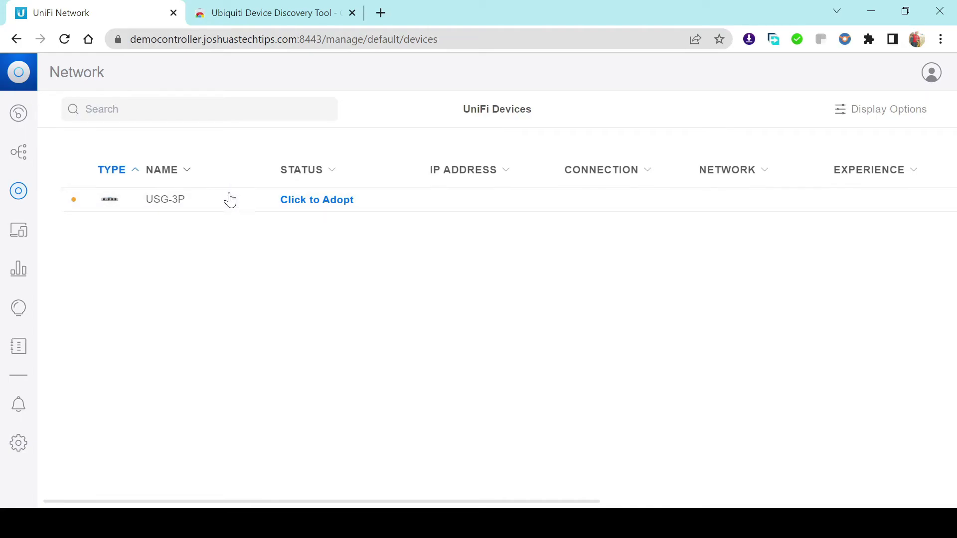
{"action": "left_click", "coordinate": [306, 210]}
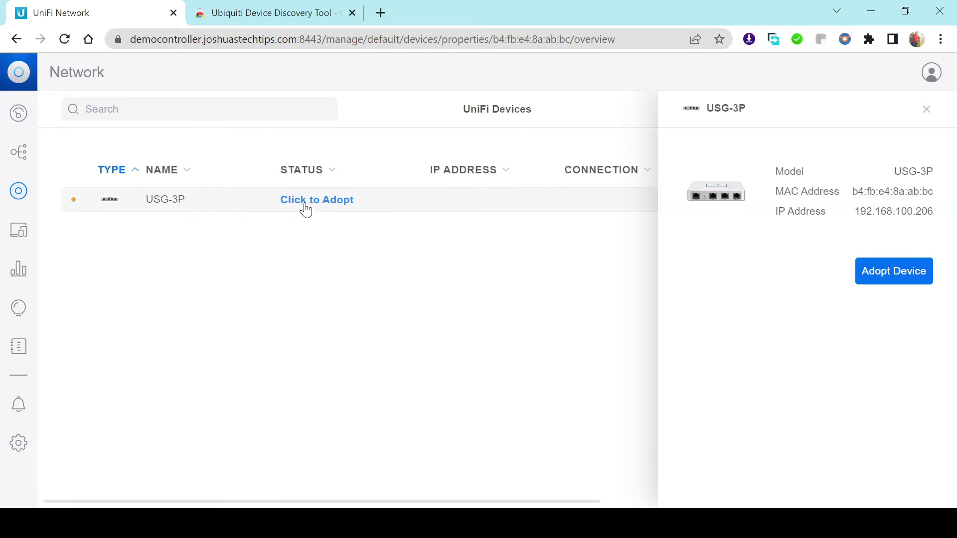
{"action": "left_click", "coordinate": [877, 274]}
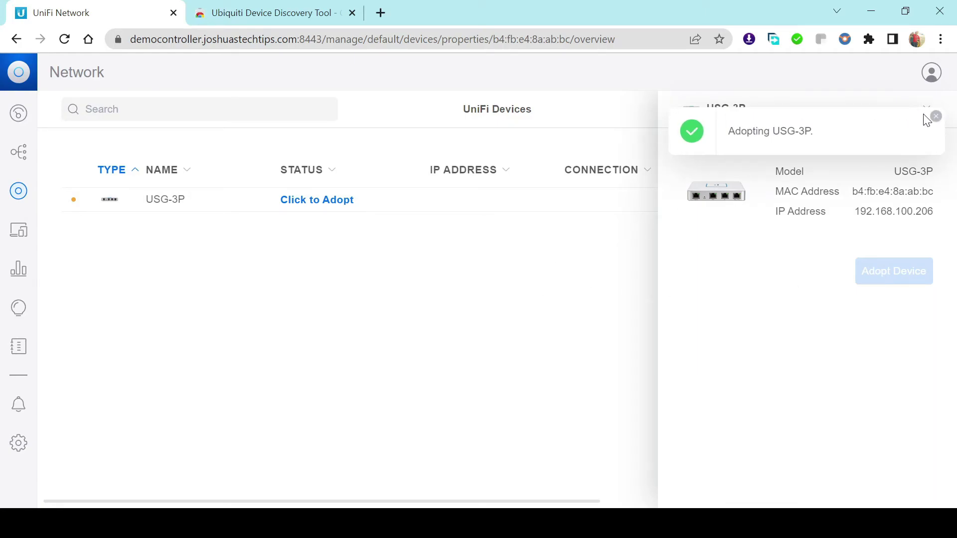
{"action": "left_click", "coordinate": [934, 124]}
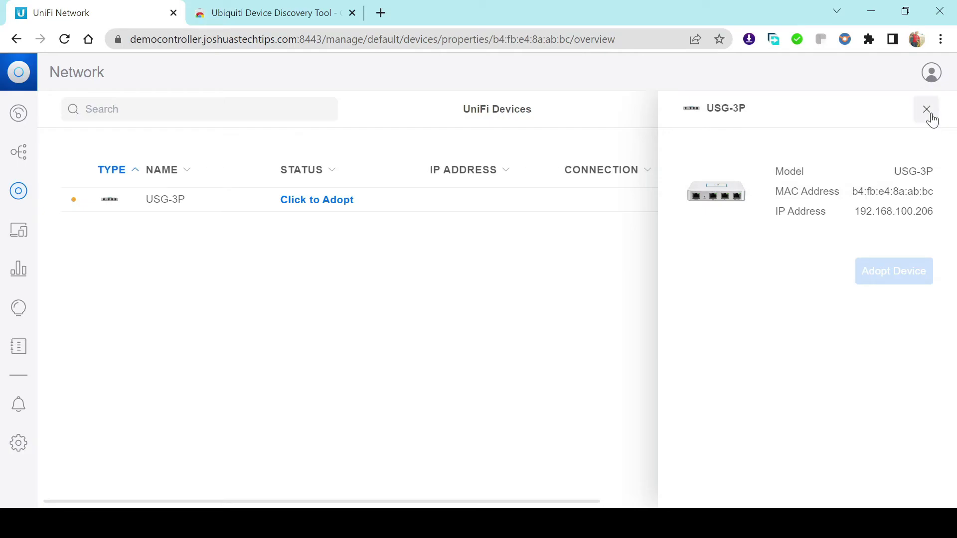
{"action": "left_click", "coordinate": [928, 111]}
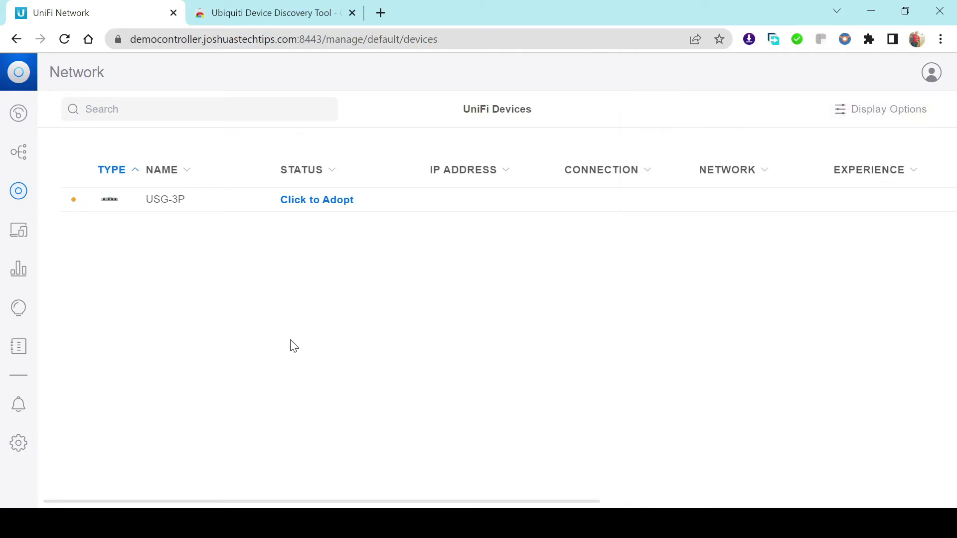
- Reload the devices page so the USG-3P shows Online at 192.168.1.1
{"action": "left_click", "coordinate": [65, 39]}
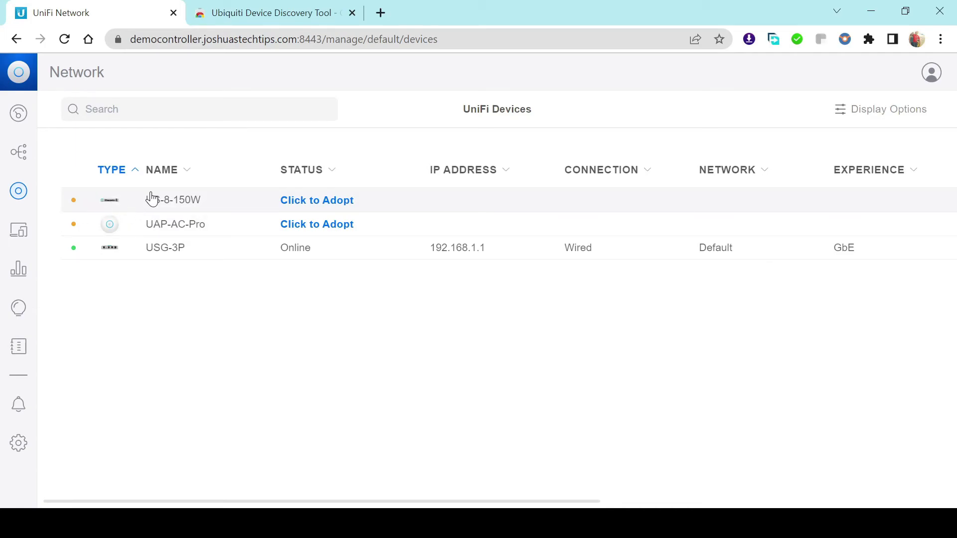
- Adopt the US-8-150W switch and reload to see it Online at 192.168.1.6
{"action": "left_click", "coordinate": [305, 202]}
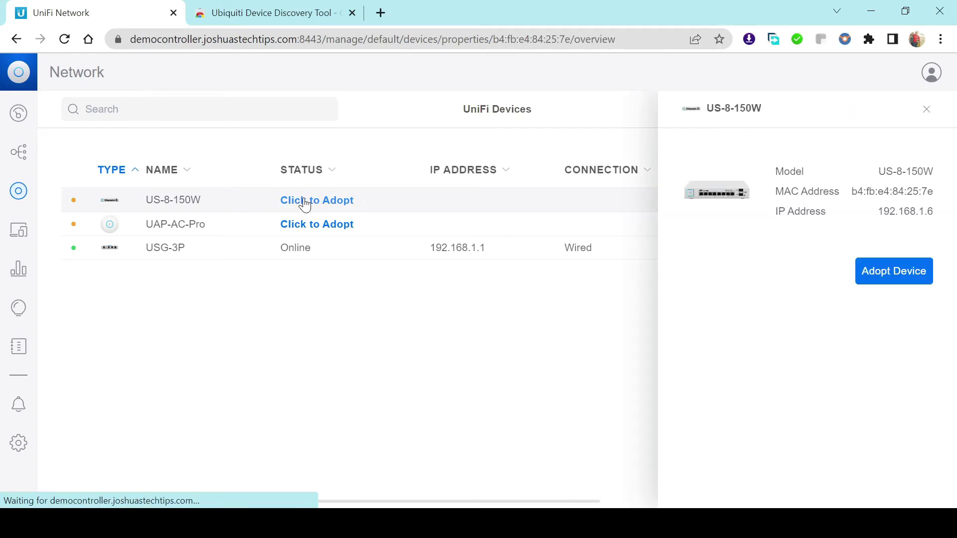
{"action": "left_click", "coordinate": [877, 280]}
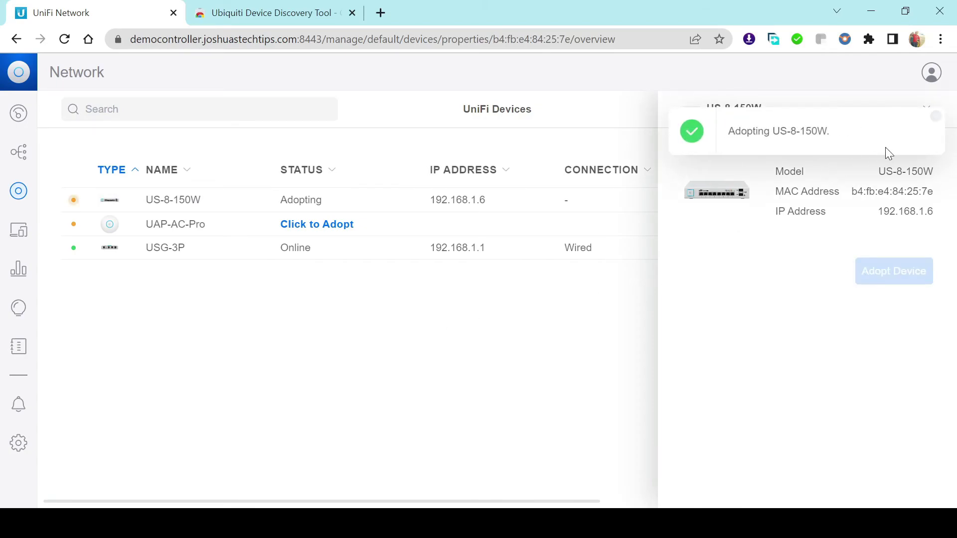
{"action": "left_click", "coordinate": [935, 120]}
{"action": "left_click", "coordinate": [926, 109]}
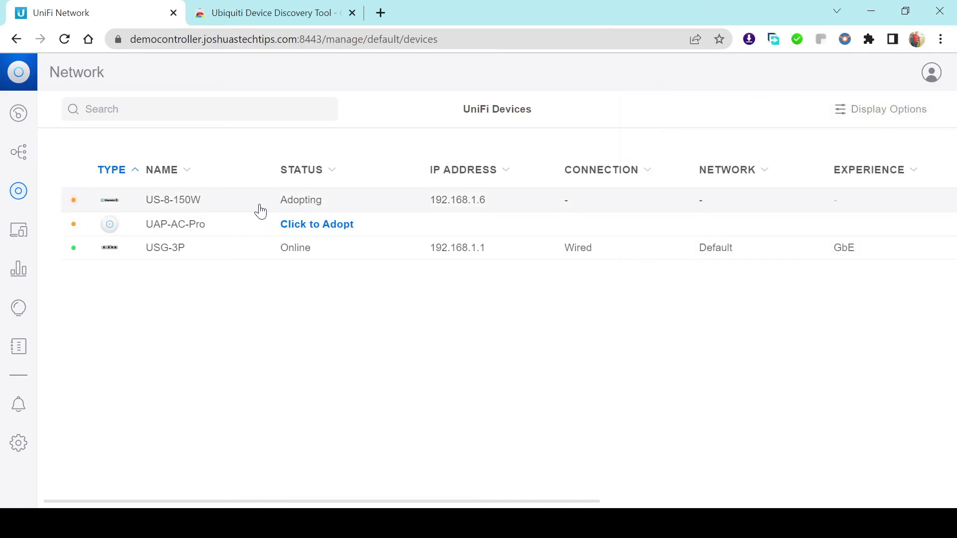
{"action": "left_click", "coordinate": [65, 40]}
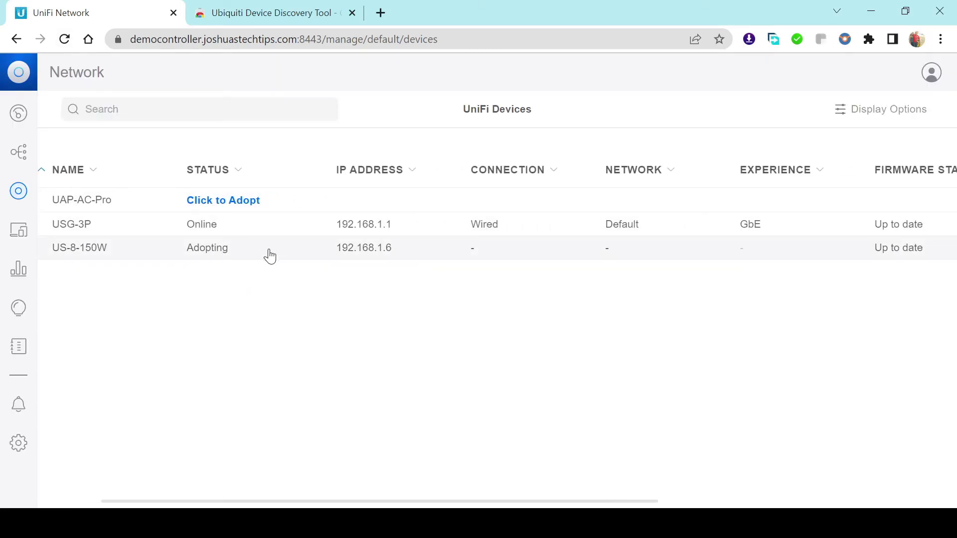
{"action": "scroll", "coordinate": [224, 241], "scroll_direction": "right", "scroll_amount": 3}
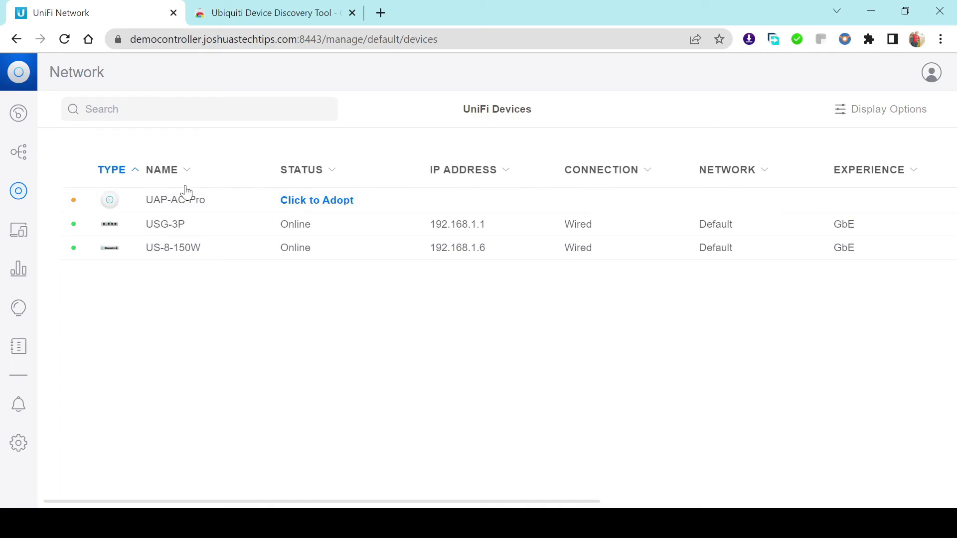
- Adopt the UAP-AC-Pro access point and reload to see it Online at 192.168.1.9
{"action": "left_click", "coordinate": [333, 201]}
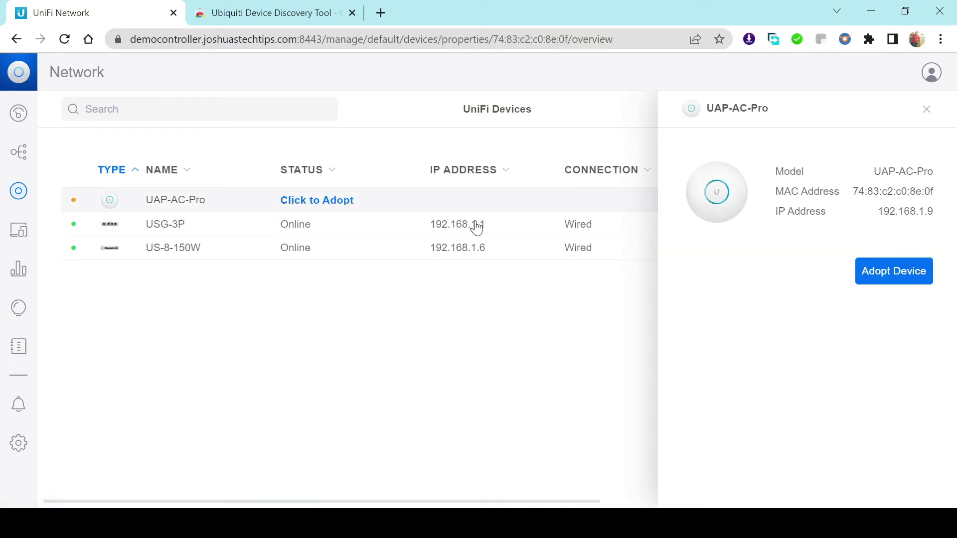
{"action": "left_click", "coordinate": [872, 275]}
{"action": "left_click", "coordinate": [935, 116]}
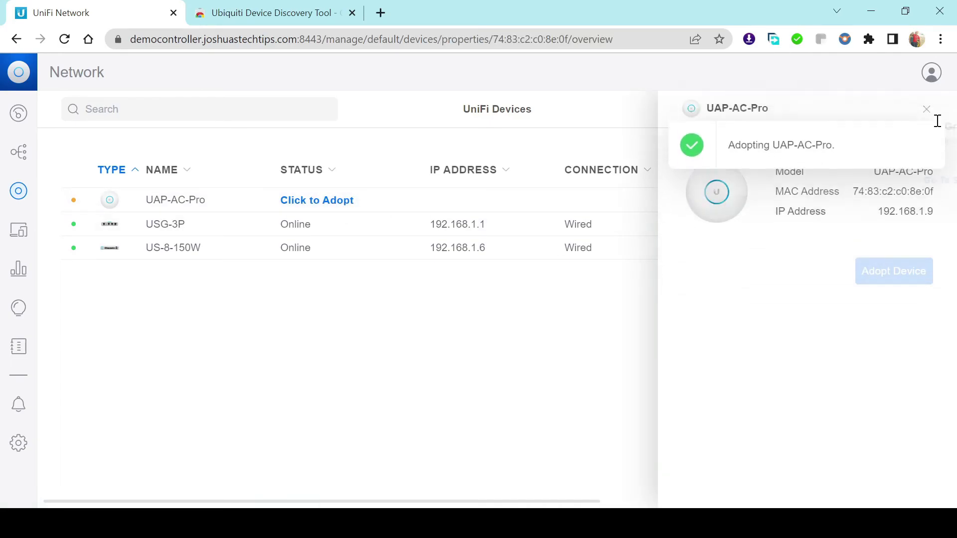
{"action": "left_click", "coordinate": [934, 118]}
{"action": "left_click", "coordinate": [926, 110]}
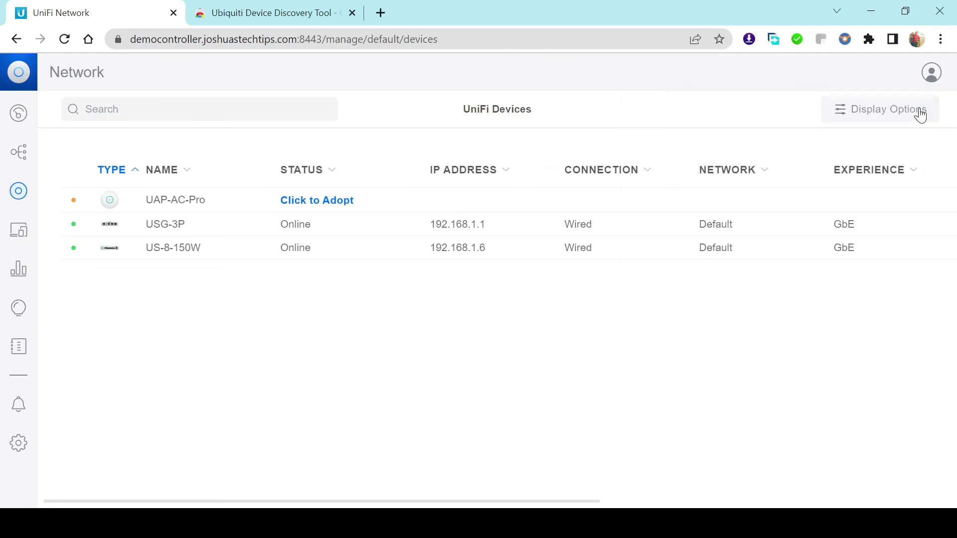
{"action": "left_click", "coordinate": [64, 39]}
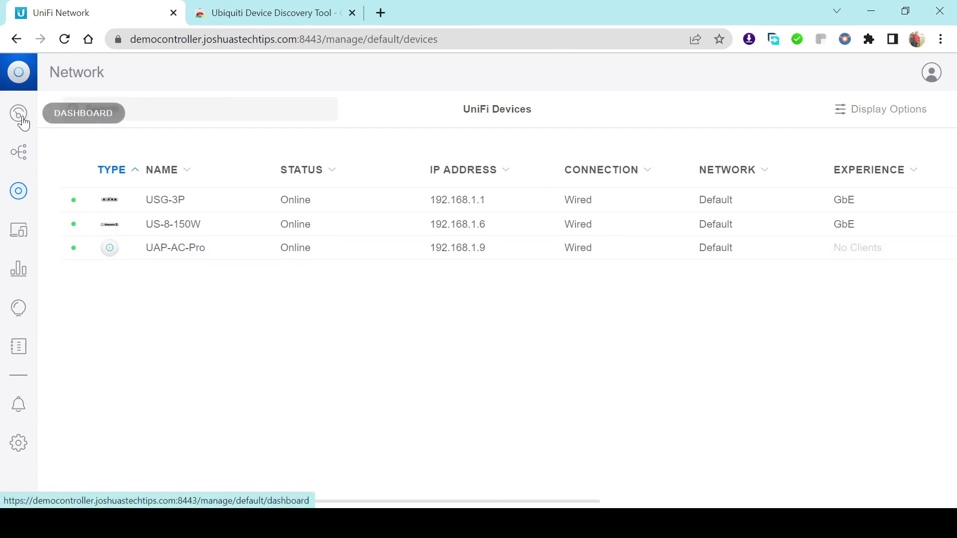
- Show the Topology view with the USG-3P feeding the US-8-150W switch and UAP-AC-Pro
{"action": "left_click", "coordinate": [18, 153]}
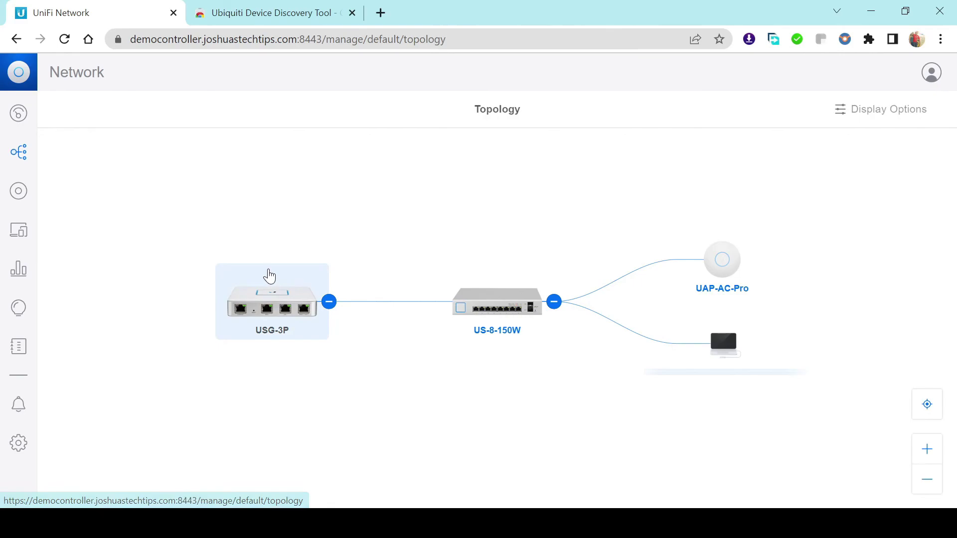